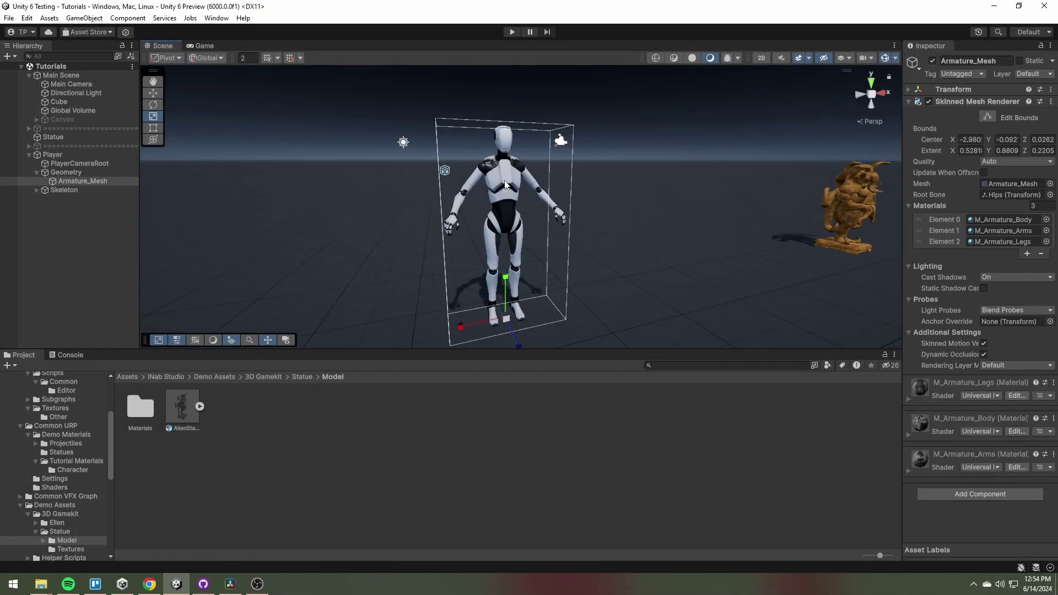
Create an empty child object named Effect under the Player object
click(61, 153)
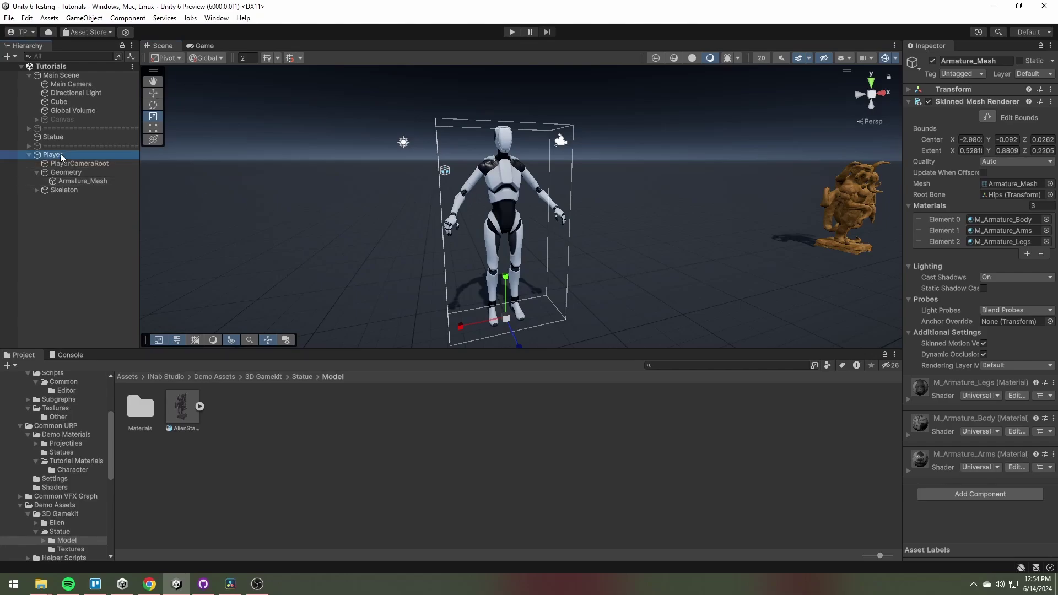
right_click(60, 154)
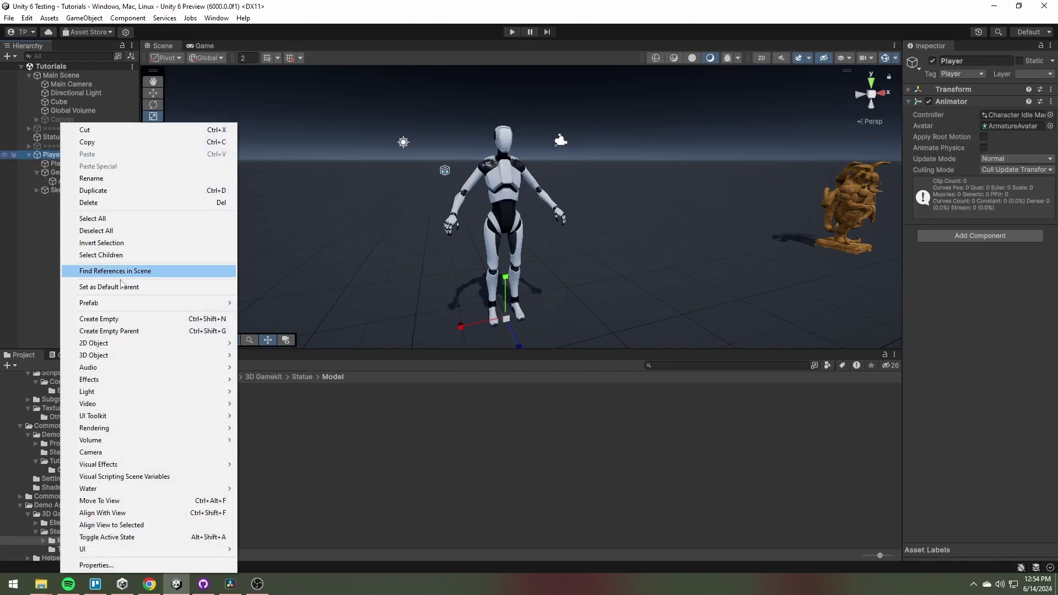
click(137, 319)
text(Effect)
key(Return)
Add the Interactive Effect component to the Player's Effect object and assign its mesh renderer from the parent
click(965, 108)
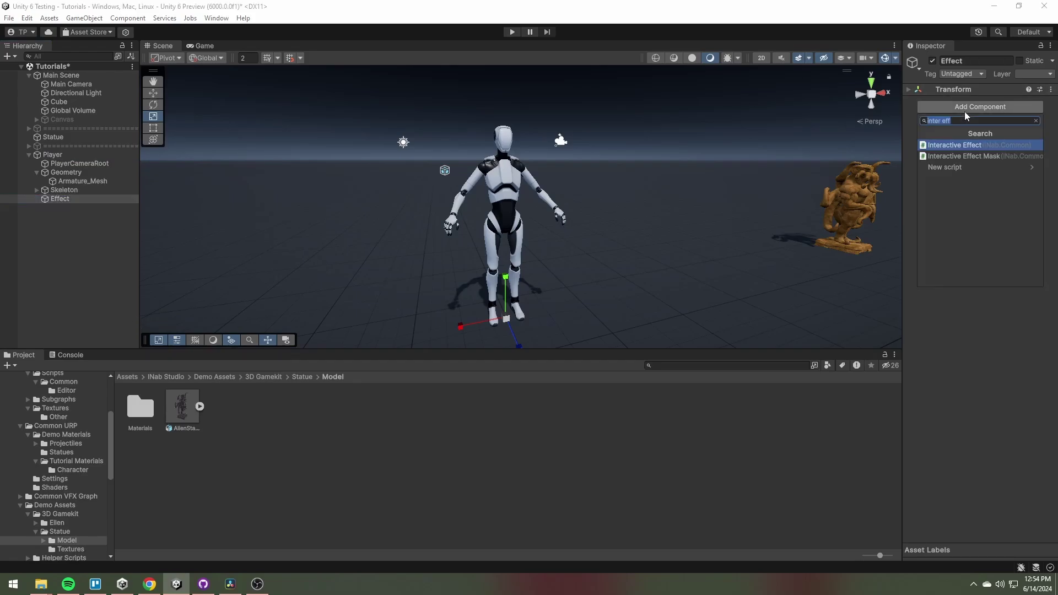
click(982, 146)
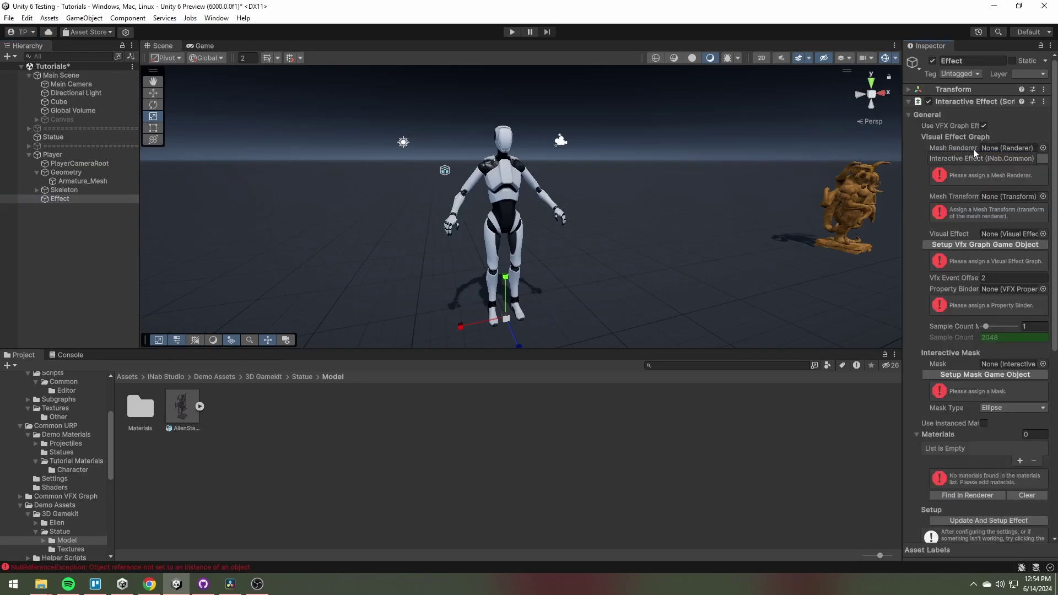
drag(903, 163, 800, 163)
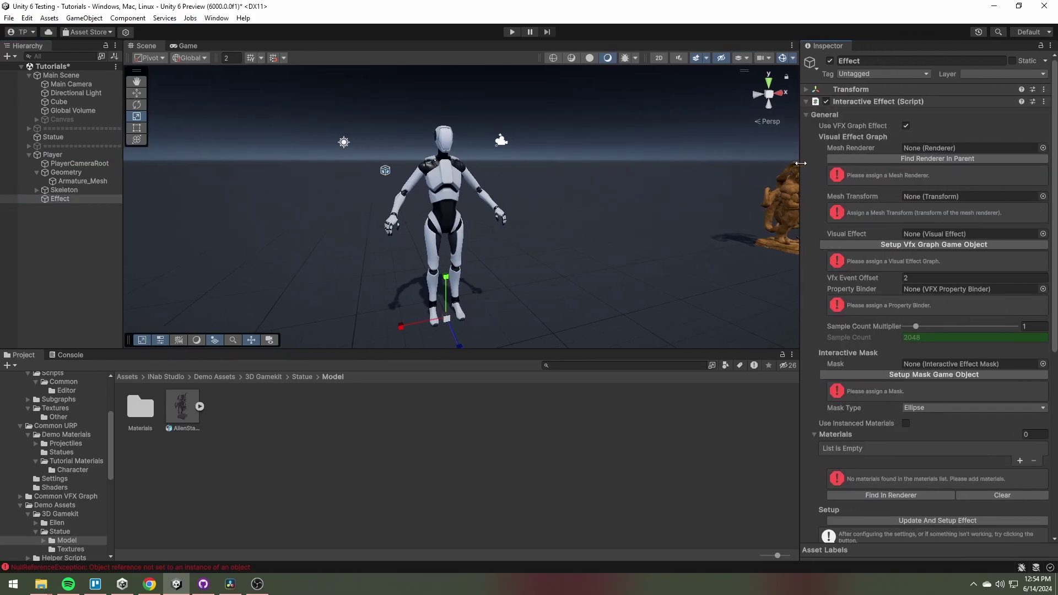
click(930, 158)
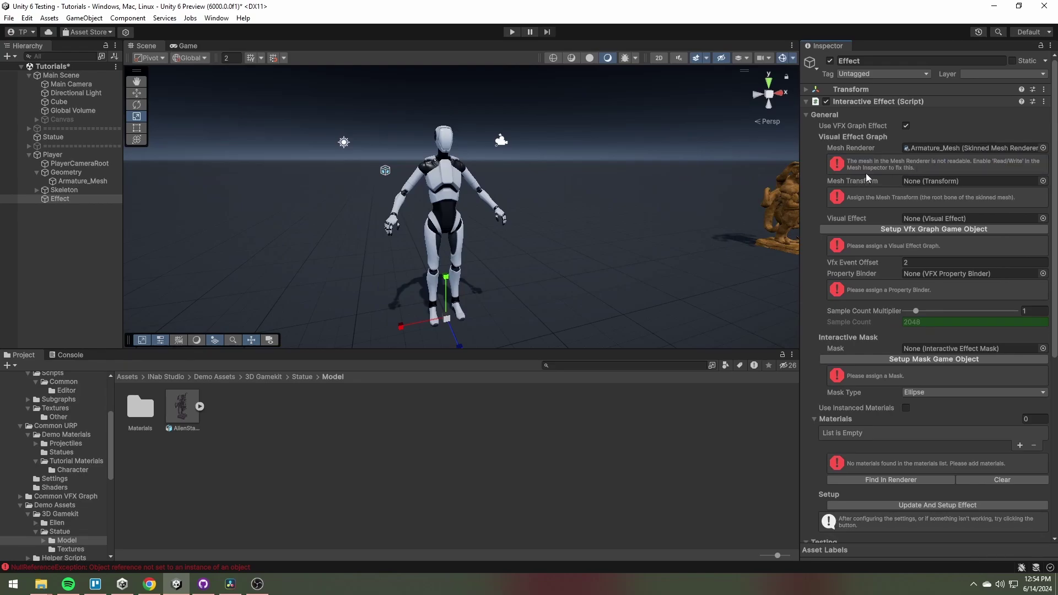
Assign Skeleton as the effect's mesh transform and generate its VFX graph game object
drag(76, 190, 948, 180)
click(908, 203)
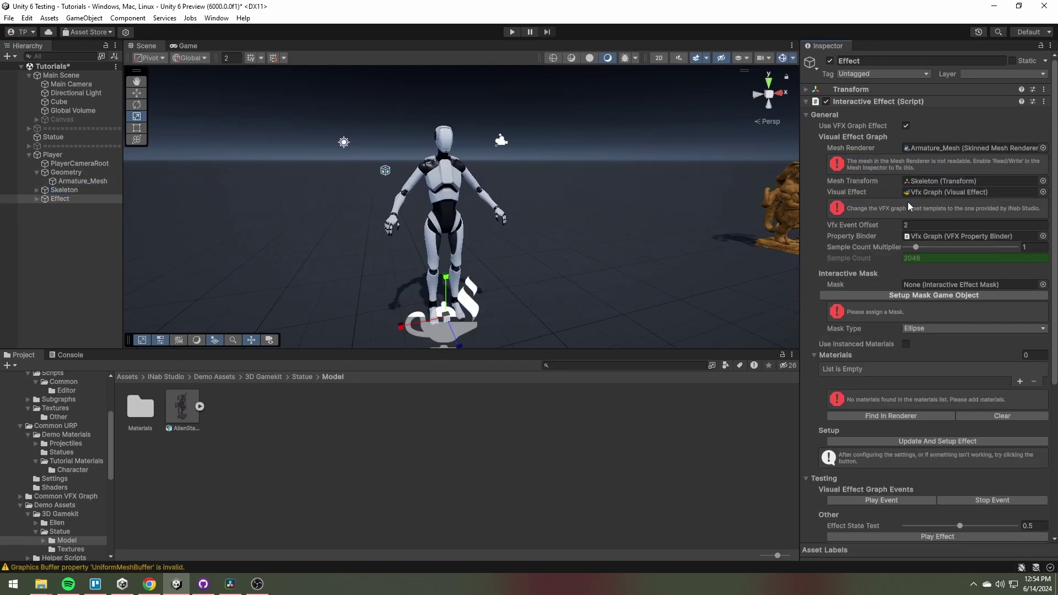
click(928, 192)
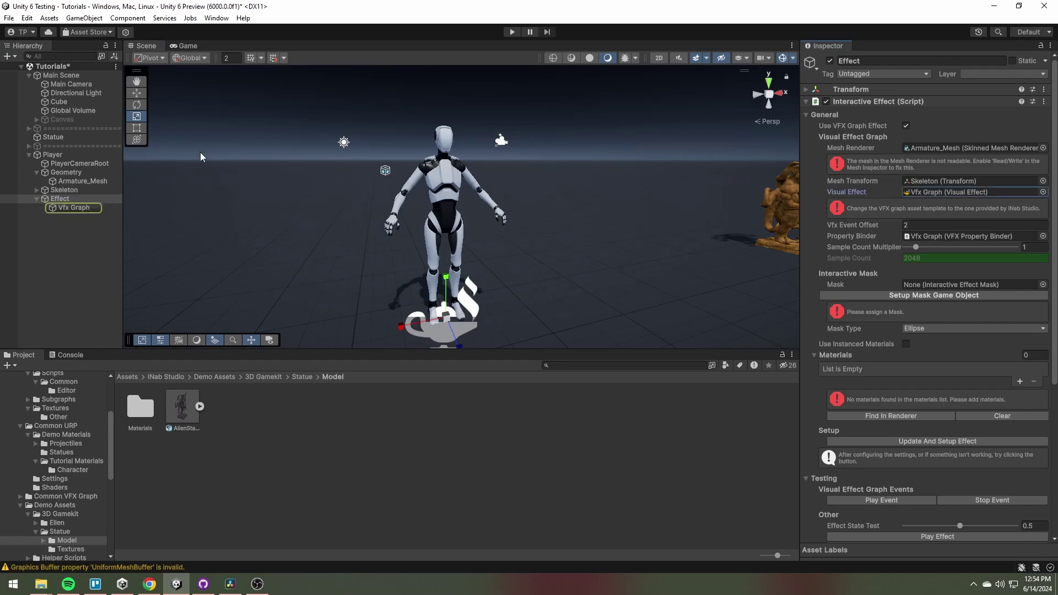
Assign Attract Sparks Dissolve from the Attract To Mask Center effects as the Vfx Graph object's asset template
click(82, 207)
scroll(71, 479, down, 10)
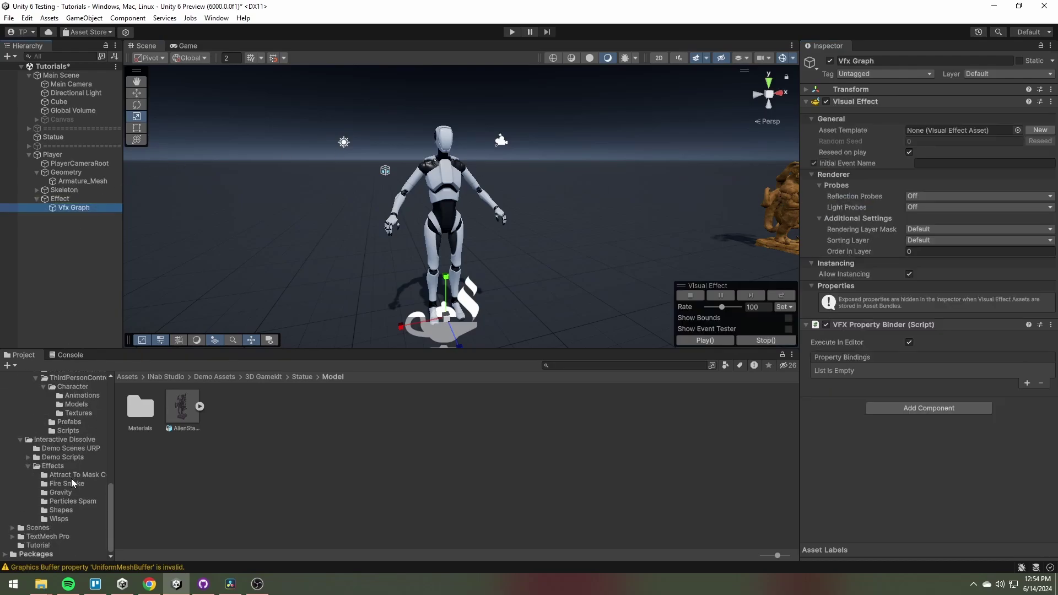
click(57, 466)
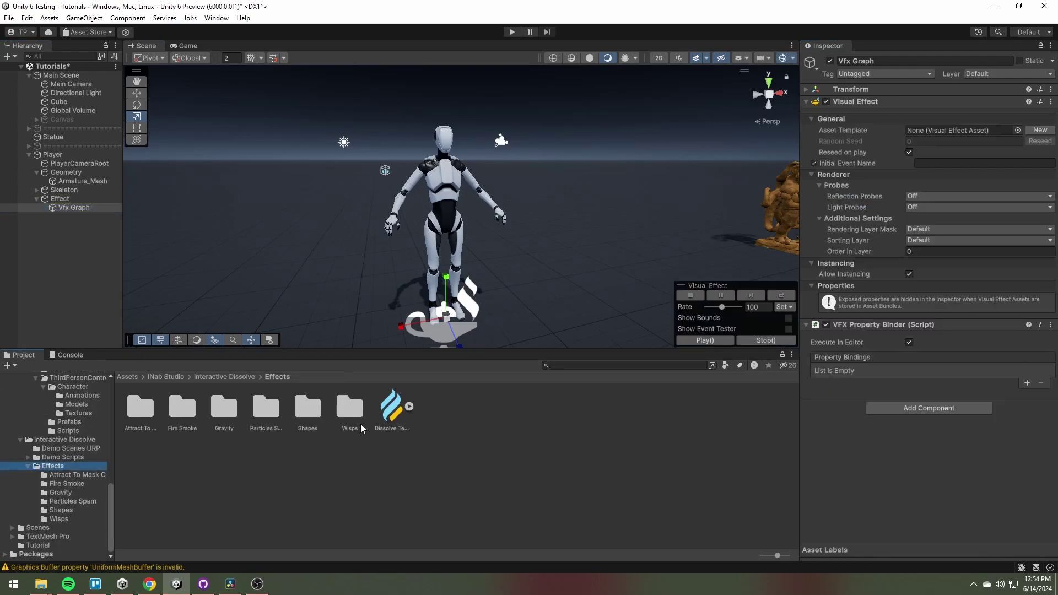
click(70, 474)
click(71, 484)
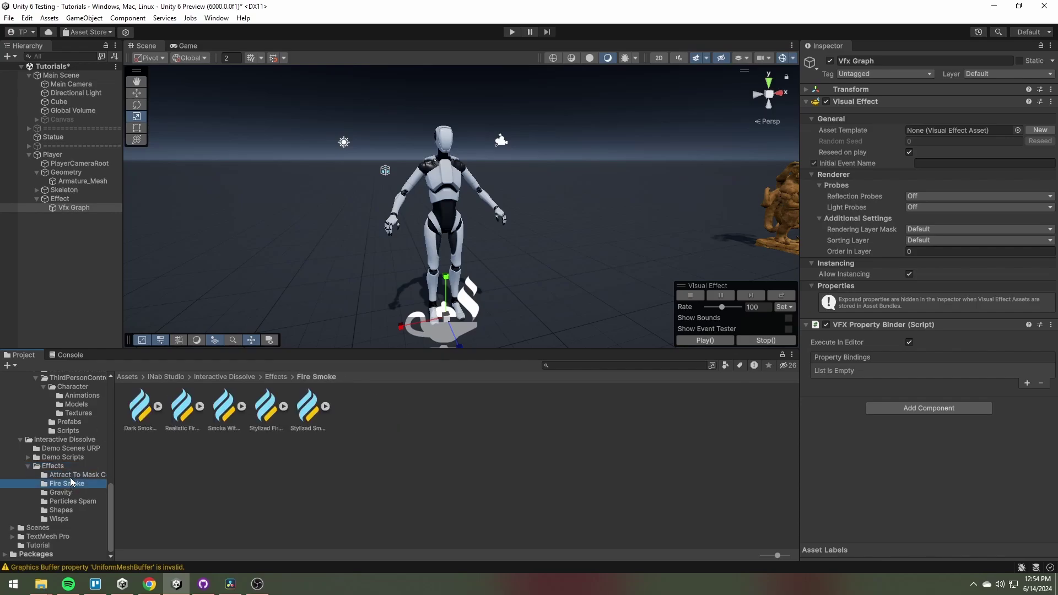
click(70, 476)
drag(182, 408, 947, 129)
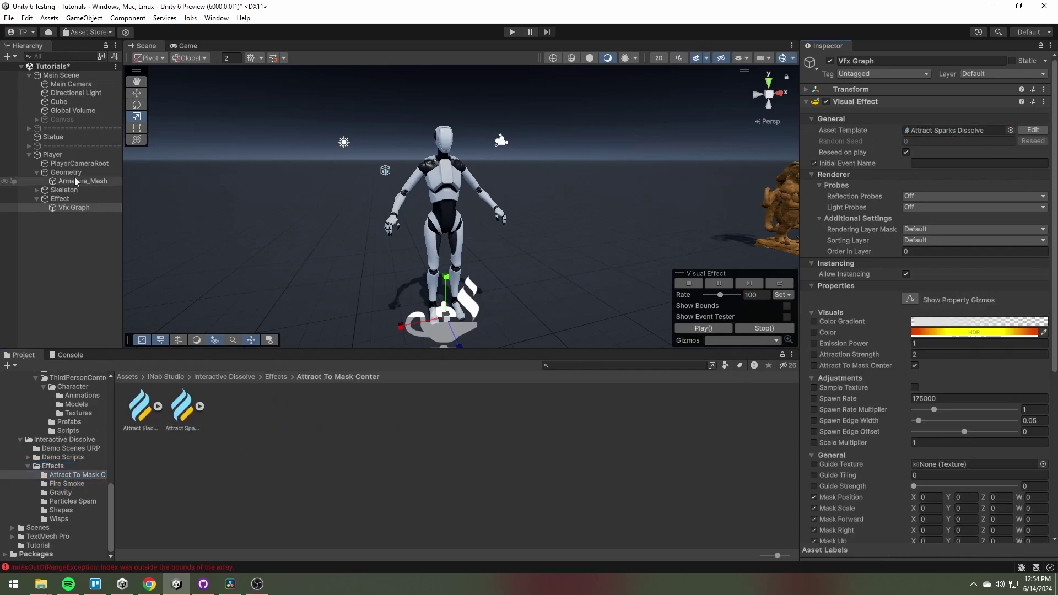
Enable Read/Write in the import settings of the Armature model used by the effect's mesh renderer and apply it
click(53, 154)
click(68, 197)
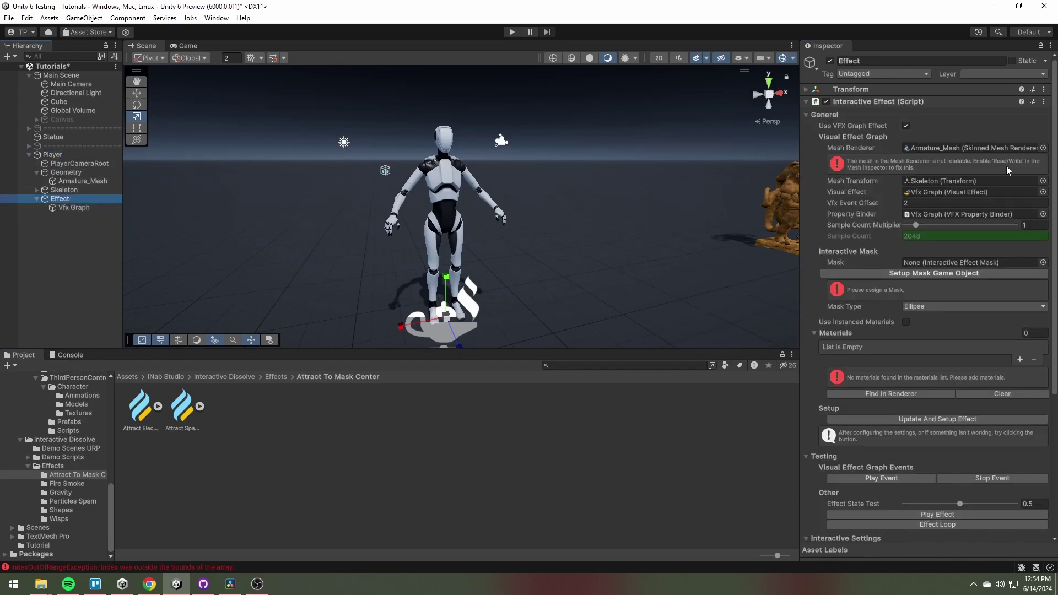
click(984, 147)
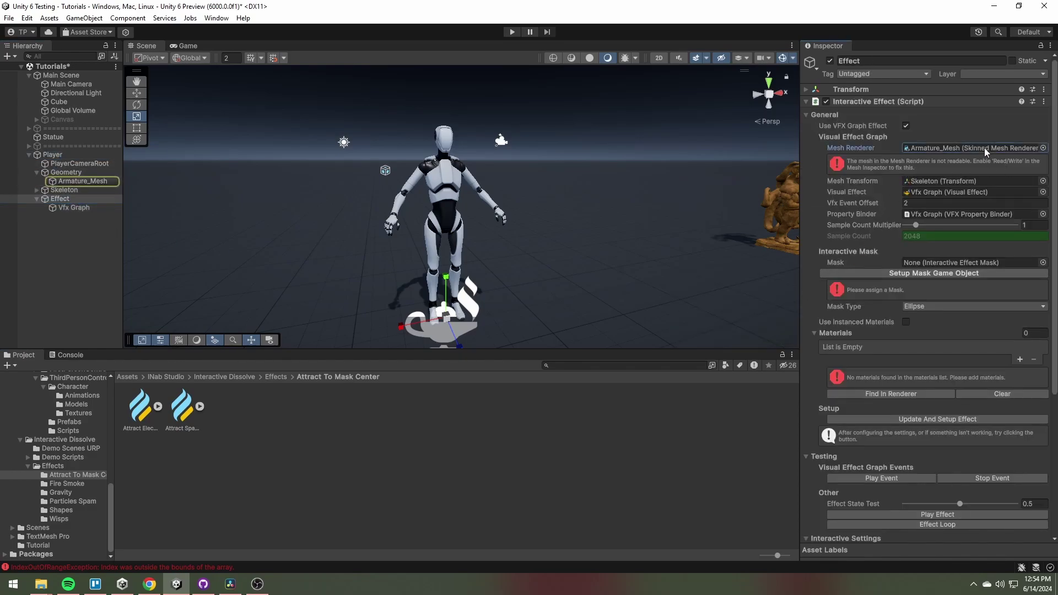
click(93, 184)
click(950, 184)
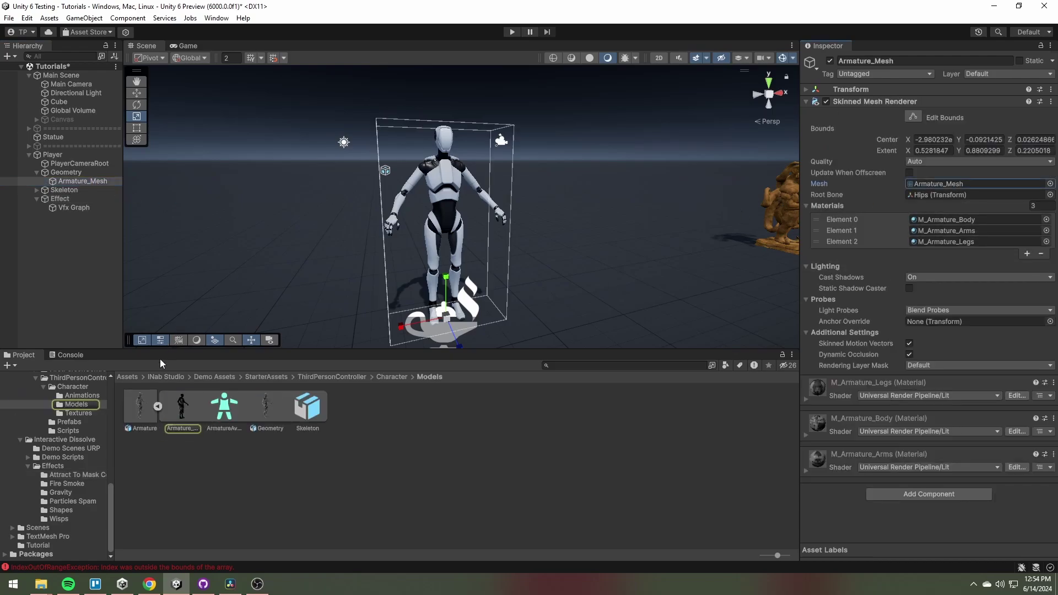
click(140, 399)
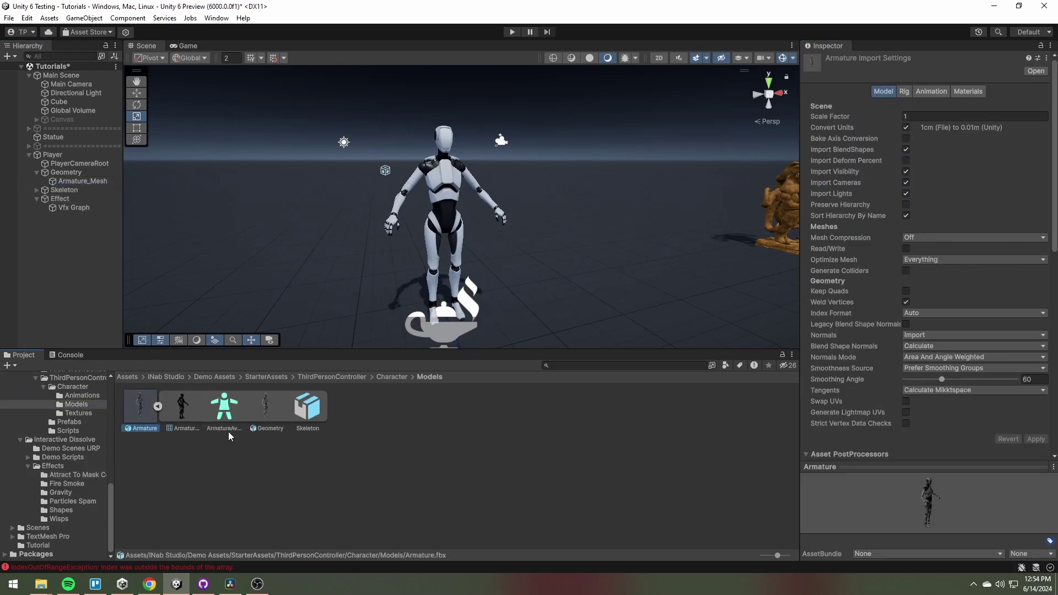
click(905, 249)
click(1036, 439)
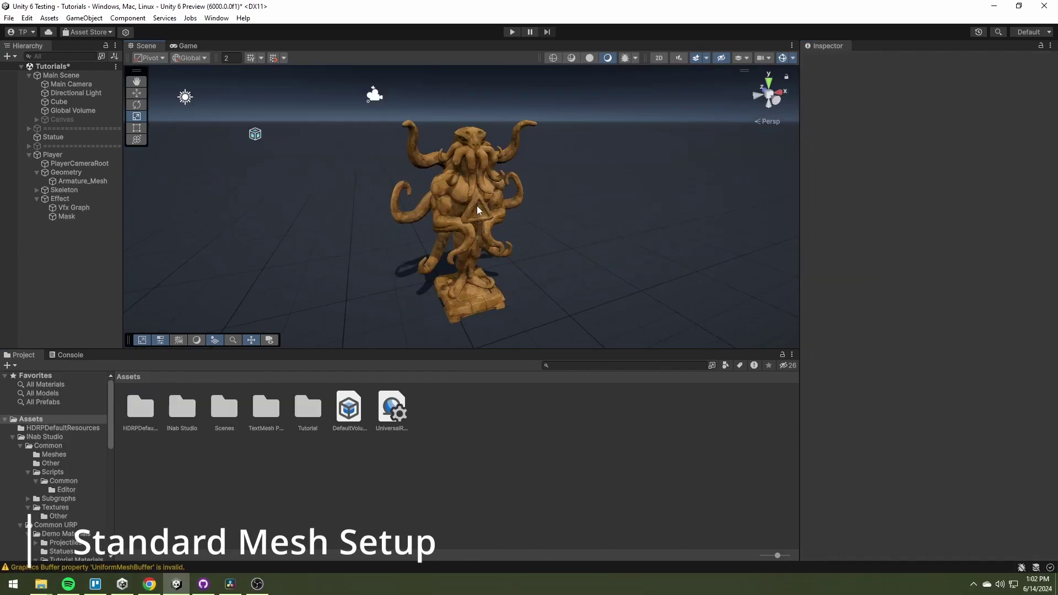
Check the Read/Write option in the import settings of the AlienStatue model behind the statue's mesh
click(474, 203)
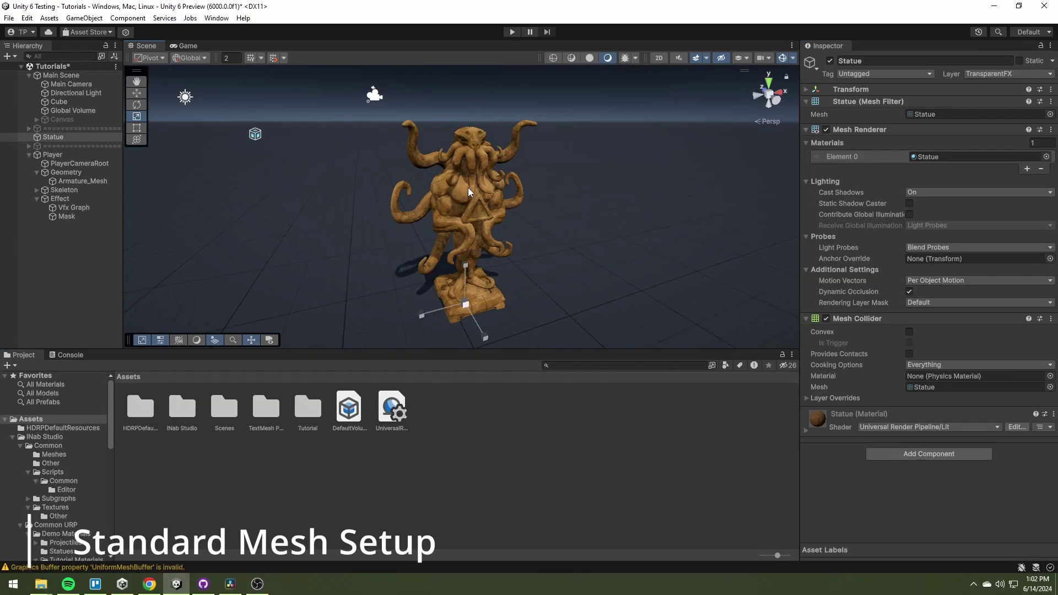
click(946, 115)
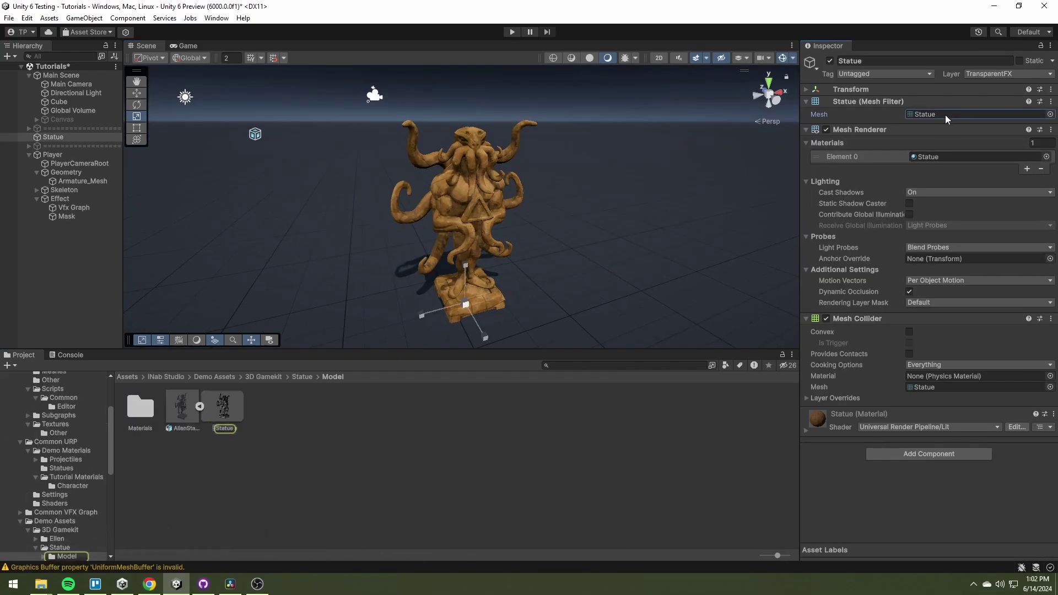
click(199, 406)
click(184, 408)
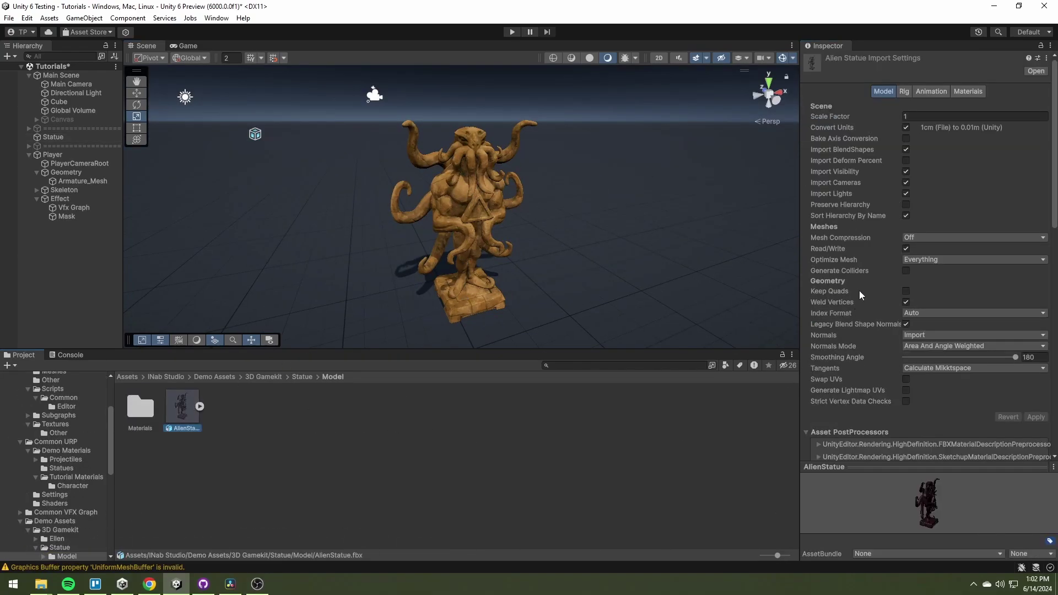
Create an empty child object named Effect under the Statue object
click(65, 139)
right_click(59, 138)
click(126, 316)
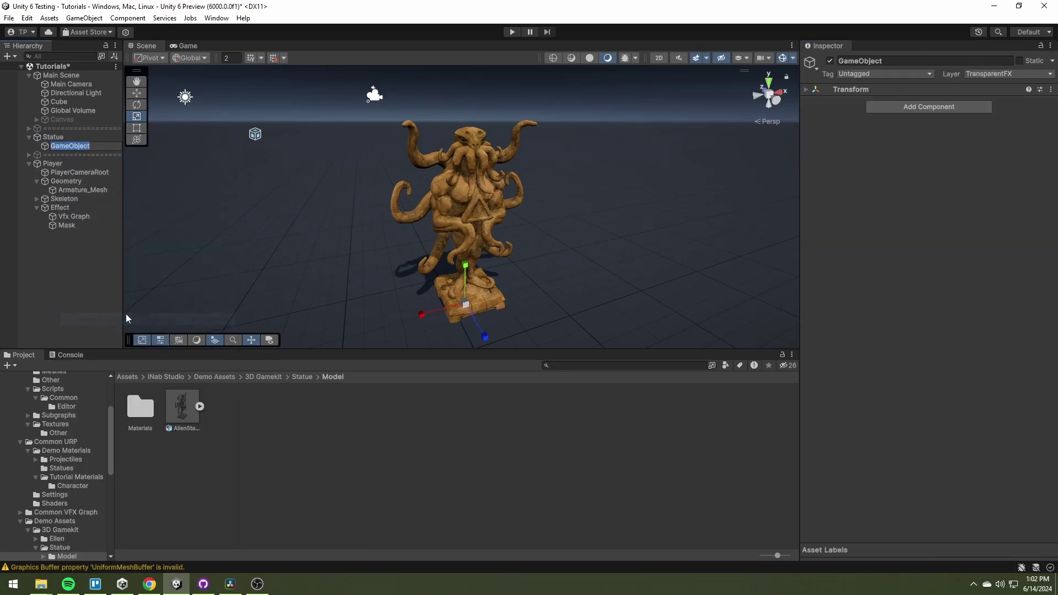
text(Effect)
key(Return)
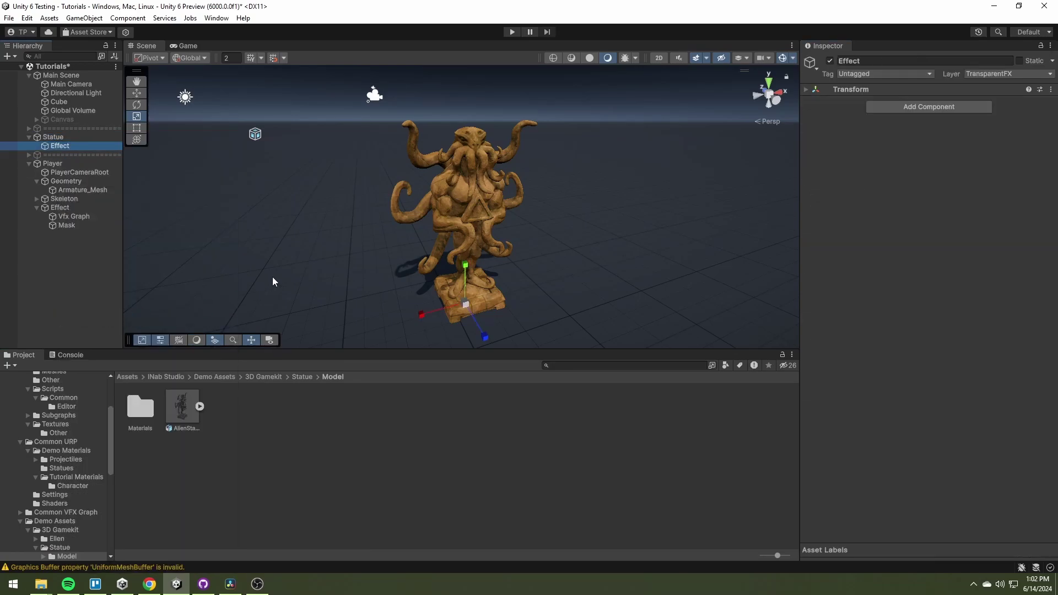
Add the Interactive Effect component to the Statue's Effect object, taking the parent's renderer and using Statue as mesh transform
click(929, 107)
click(930, 145)
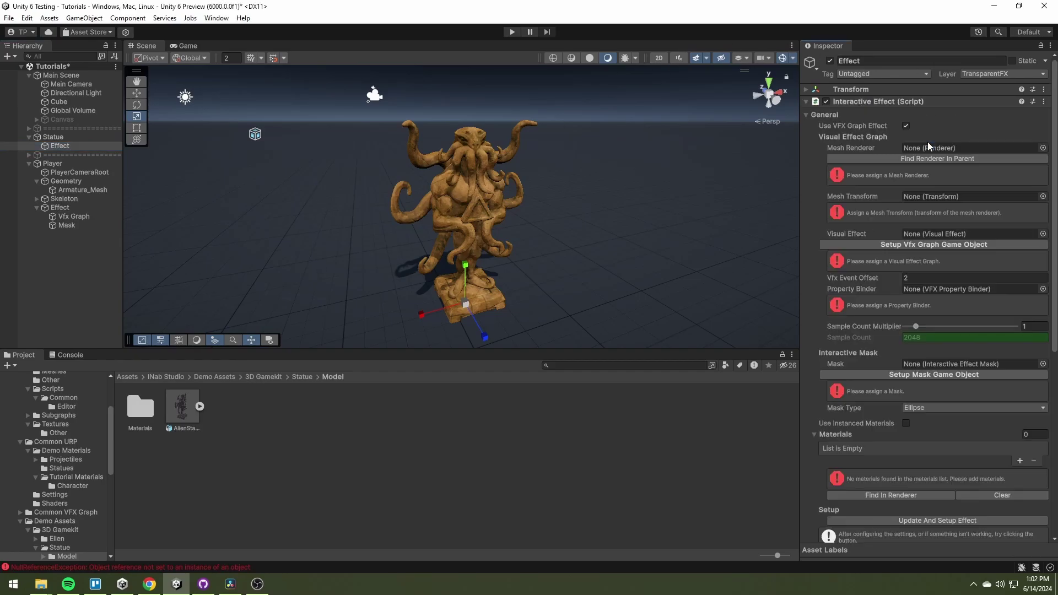
click(898, 159)
drag(53, 137, 947, 161)
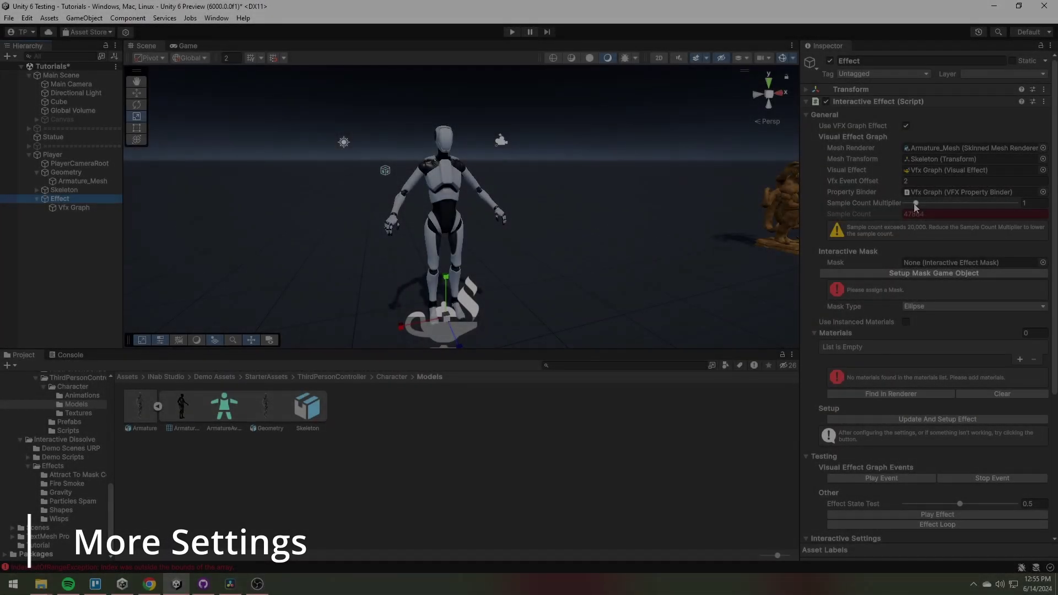
Set the Player effect's sample count multiplier to 0.16 and generate its mask game object
drag(916, 203, 906, 203)
click(917, 225)
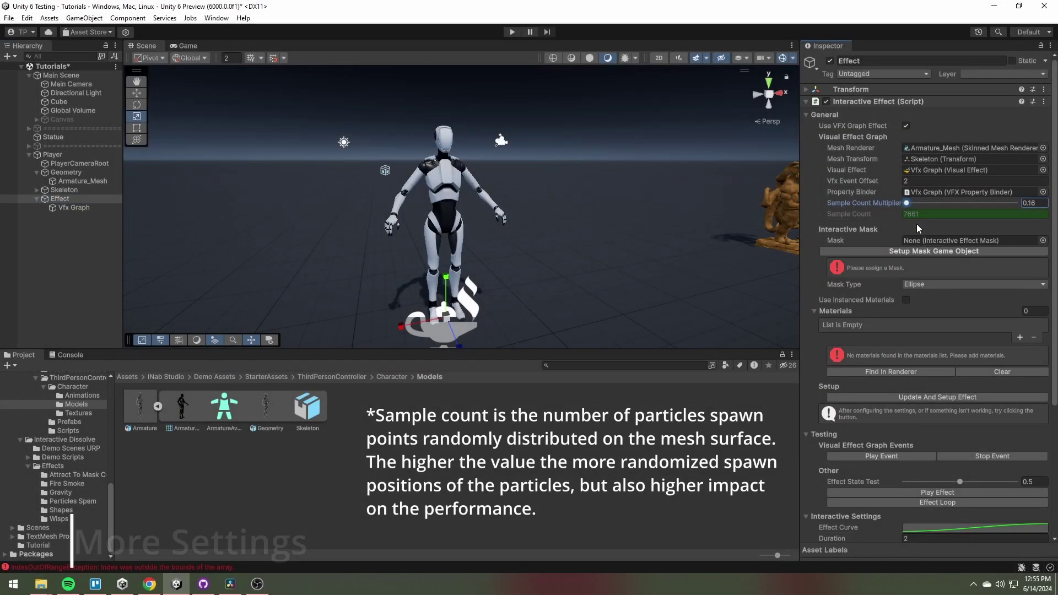
click(903, 251)
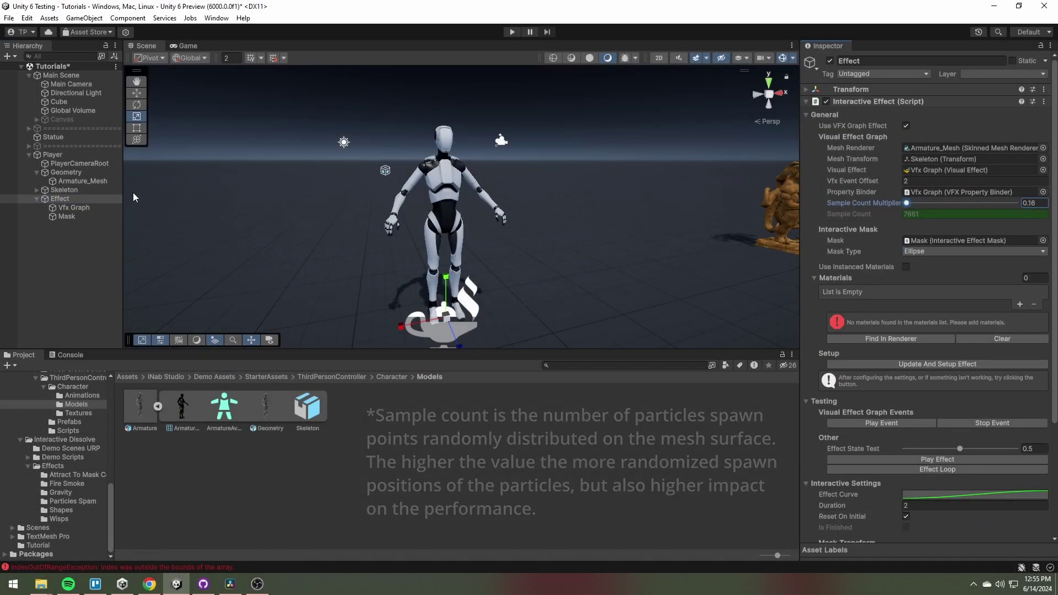
Adjust the placement of the Mask object around the character with the transform tools
click(82, 217)
drag(448, 286, 413, 214)
key(e)
key(r)
Fill the Player effect's materials list with the materials found in its renderer
click(78, 197)
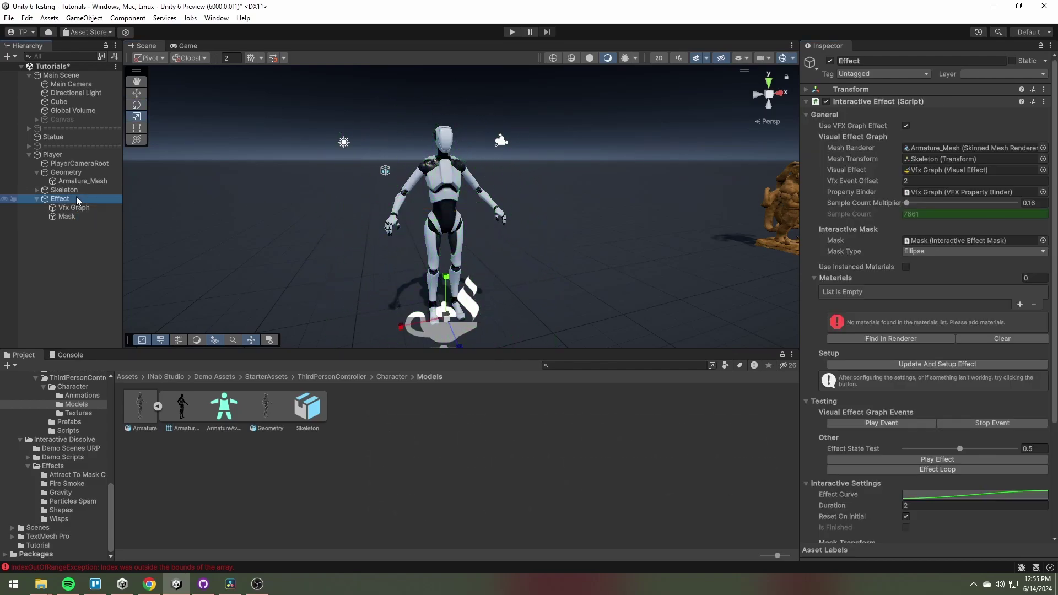
click(881, 336)
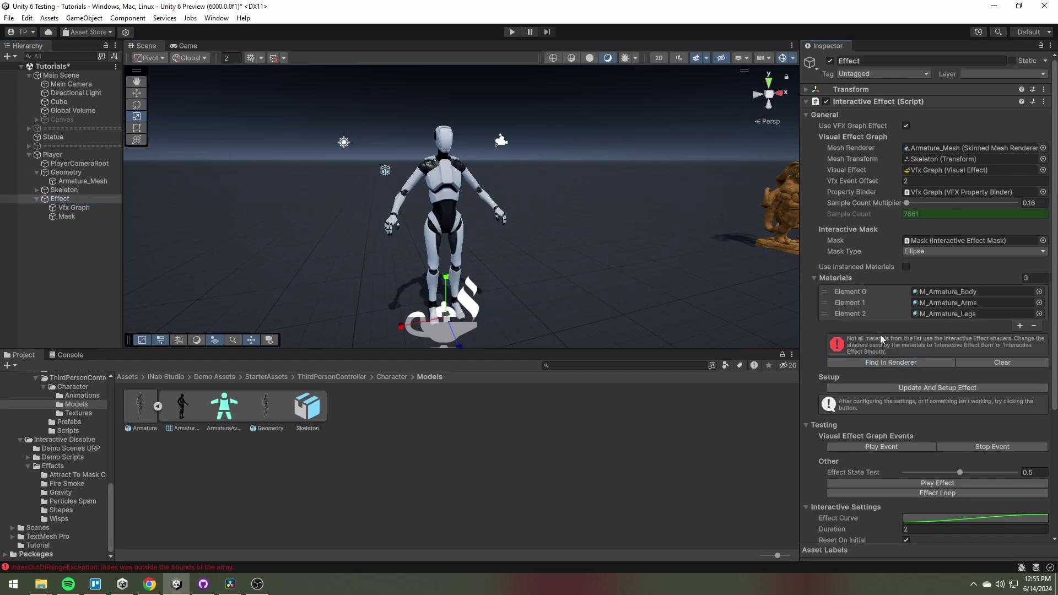
Switch the three M_Armature materials (Body, Arms, Legs) to the Interactive Effect Burn shader and enable alpha clipping
click(948, 292)
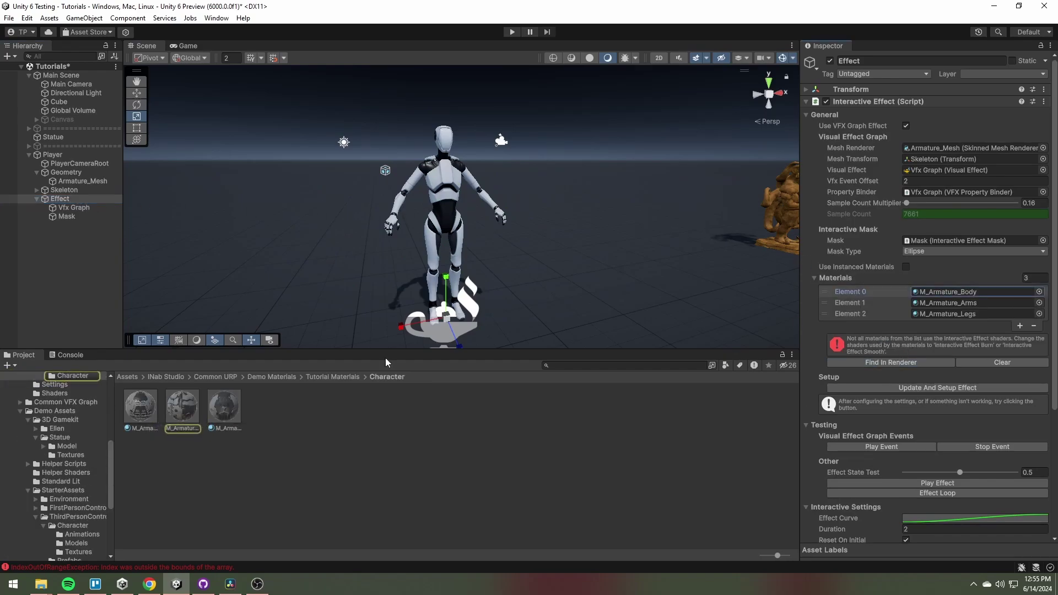
click(448, 190)
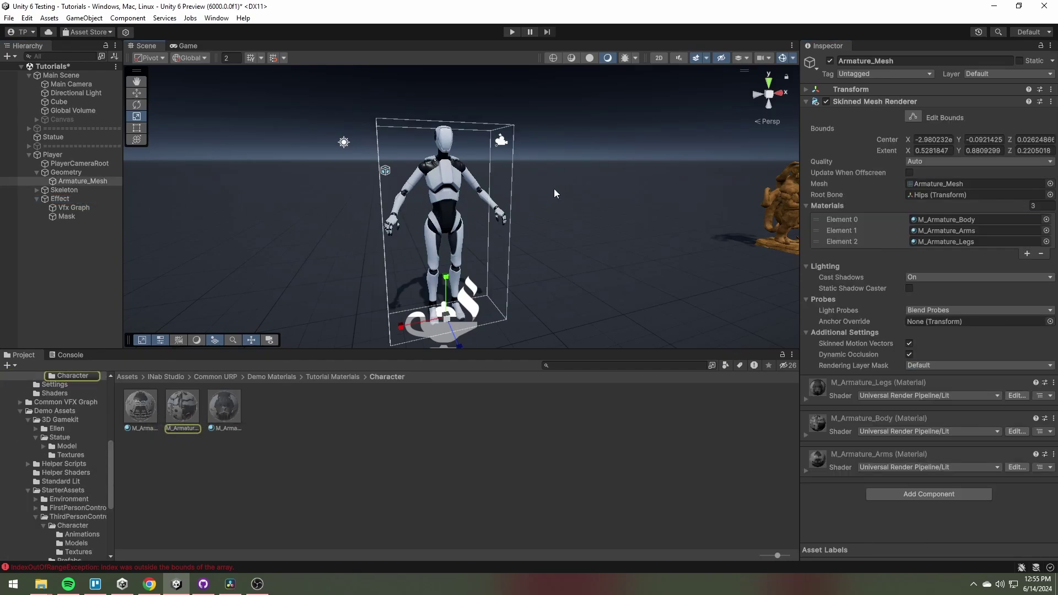
click(961, 230)
click(958, 242)
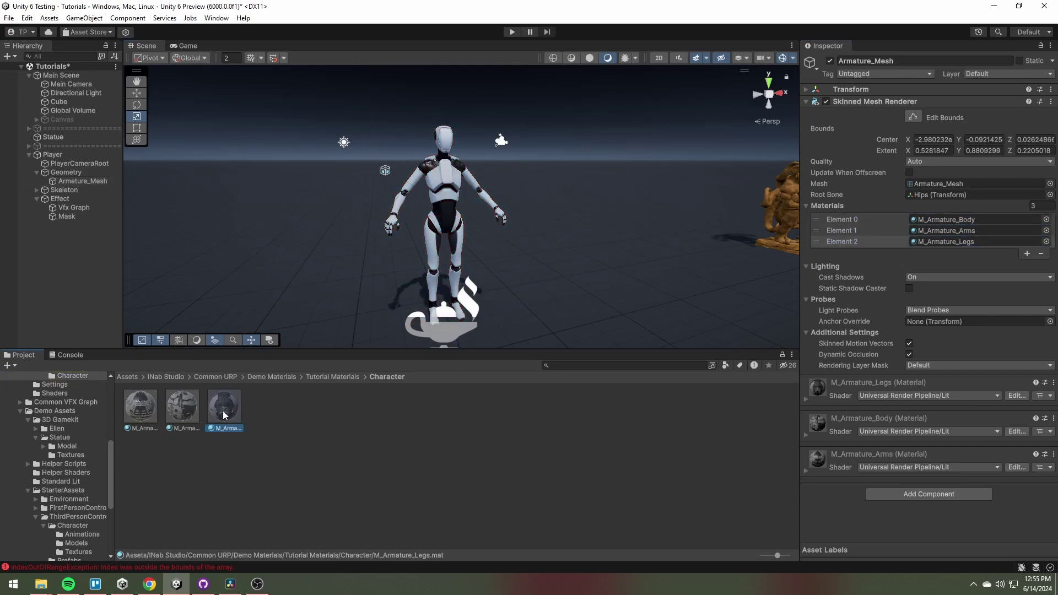
click(223, 414)
shift+click(133, 411)
click(907, 71)
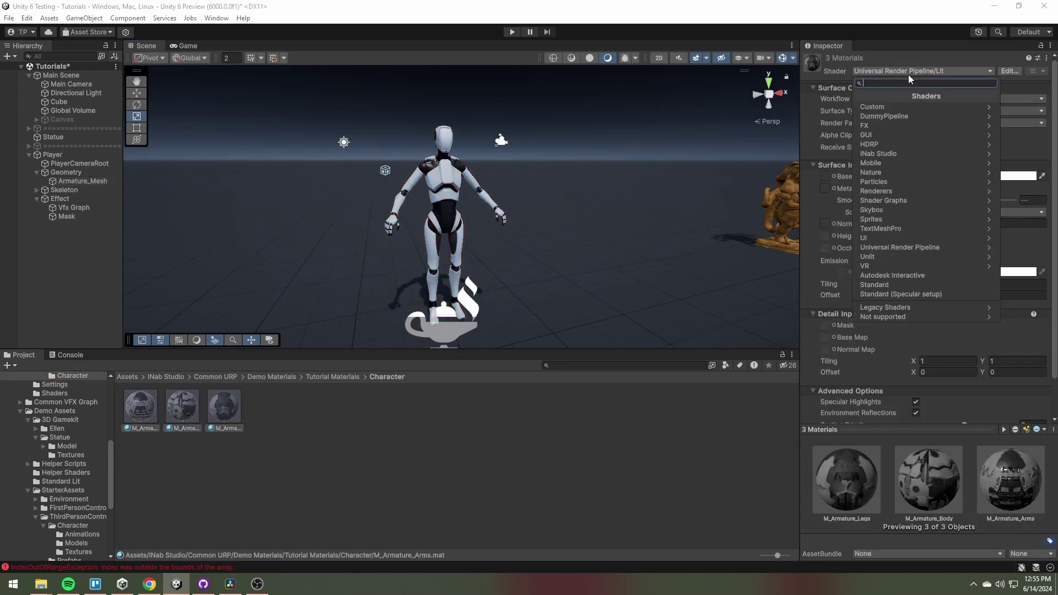
text(in eff)
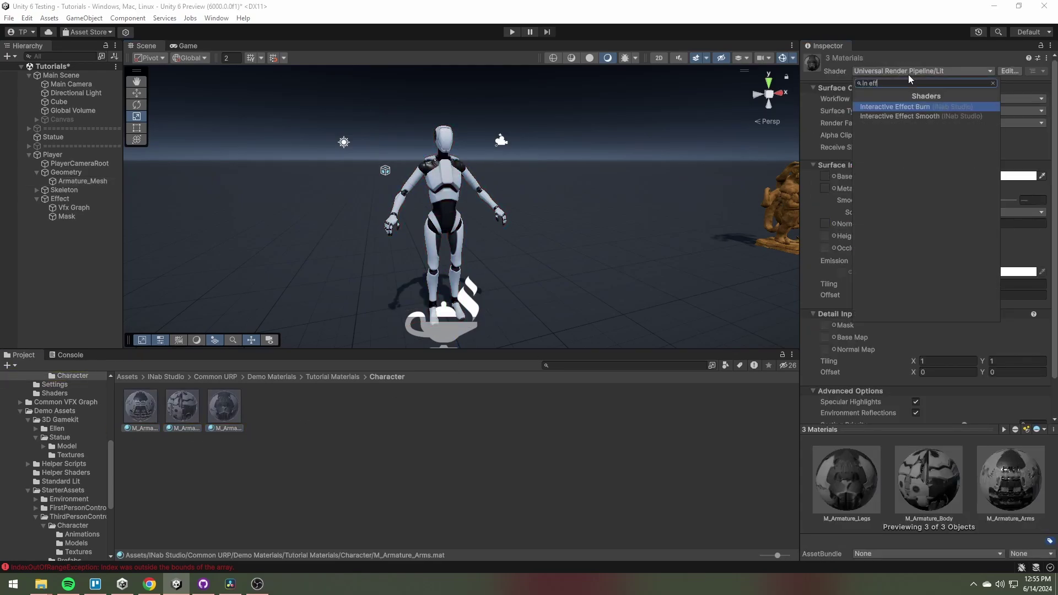
key(Return)
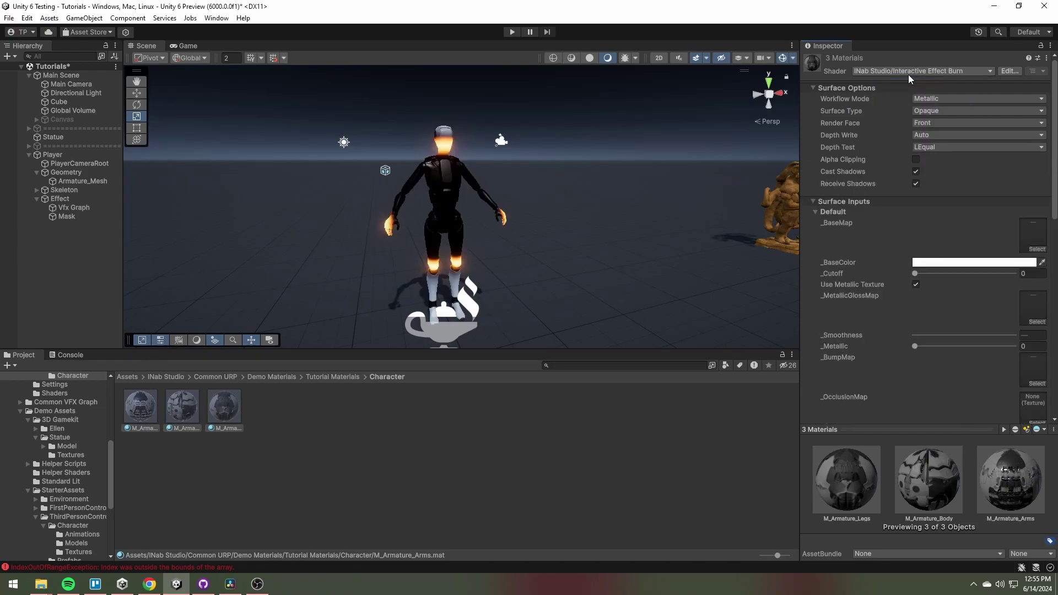
click(916, 160)
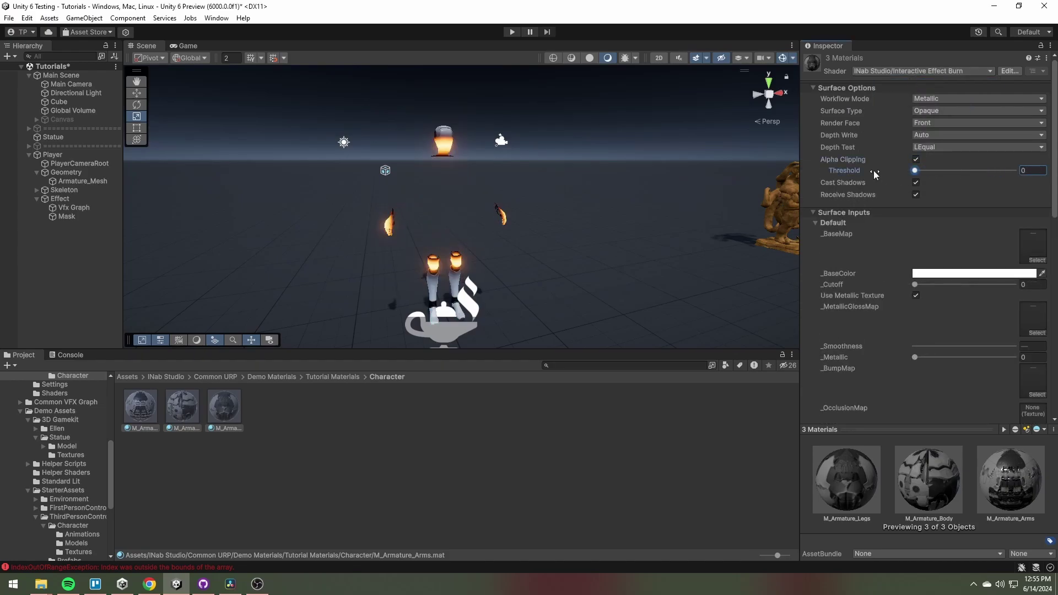
Update and set up the Player's Effect object and play its visual effect event to preview the particles on the character
click(60, 198)
scroll(927, 292, down, 5)
click(941, 274)
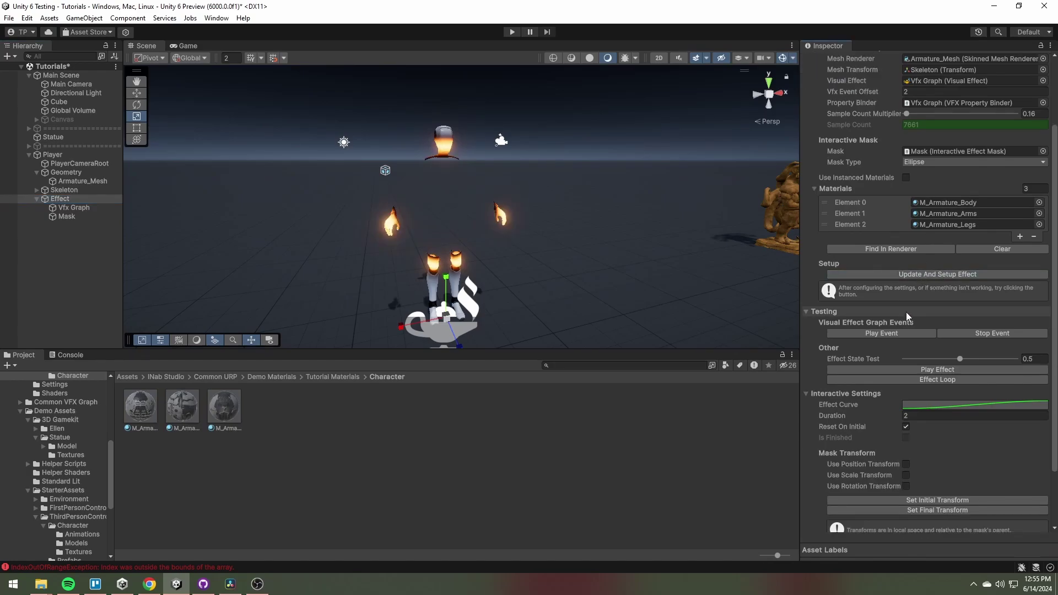
click(905, 334)
scroll(505, 230, up, 3)
key(a)
right_drag(504, 230, 548, 220)
alt+drag(549, 220, 353, 238)
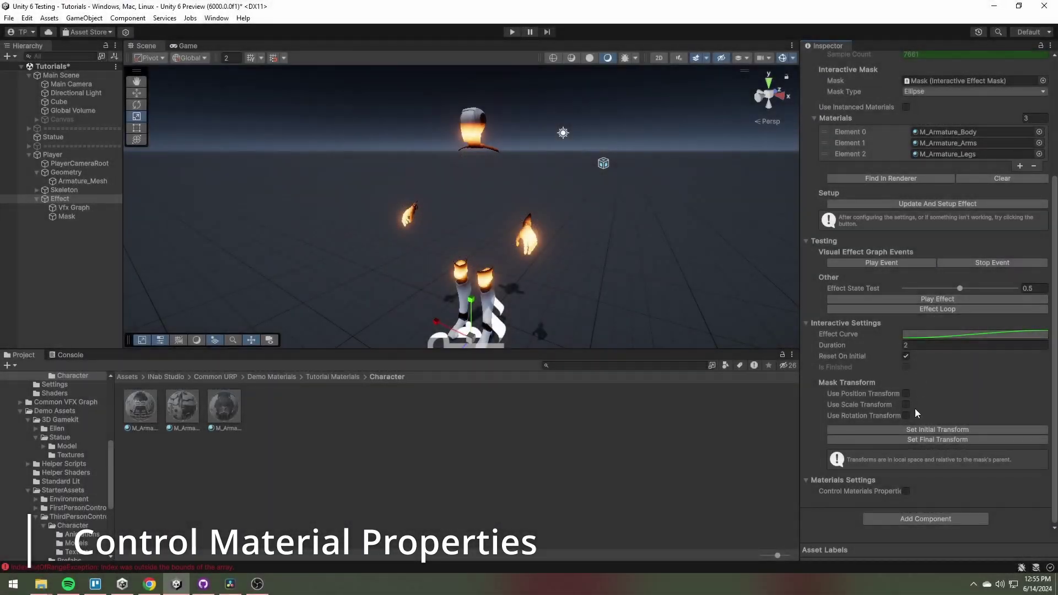
Enable Control Materials Properties on the Effect and set burn offset to 0.231, ember offset to 0 and ember smoothness to 0.04
click(907, 491)
scroll(901, 379, down, 5)
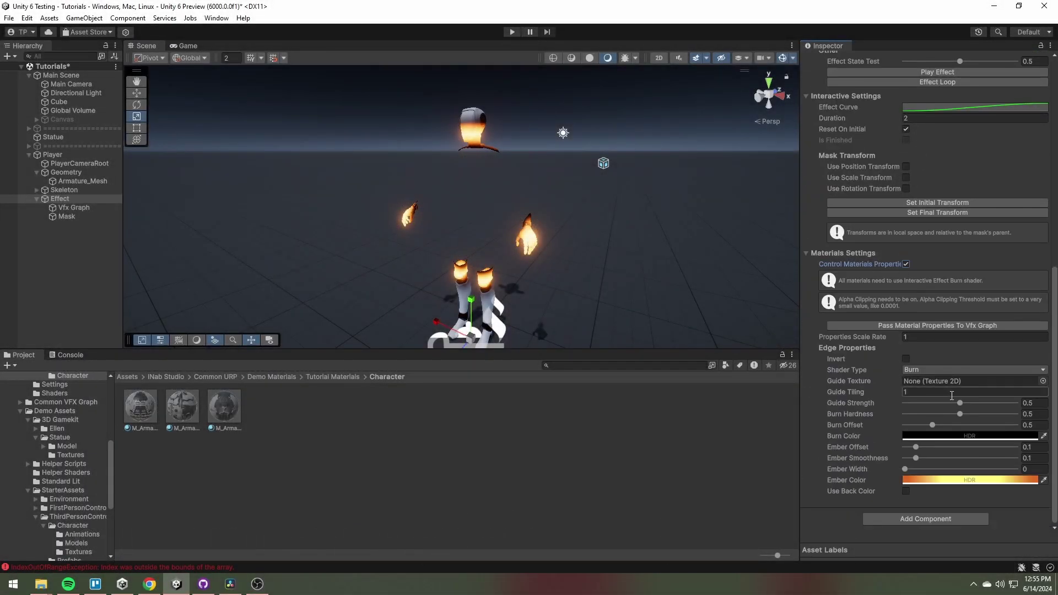
mouse_move(937, 426)
mouse_down()
mouse_move(894, 426)
mouse_move(924, 426)
mouse_move(896, 450)
mouse_move(913, 460)
mouse_up()
Adjust the Effect's HDR ember color to a slightly paler orange
click(947, 480)
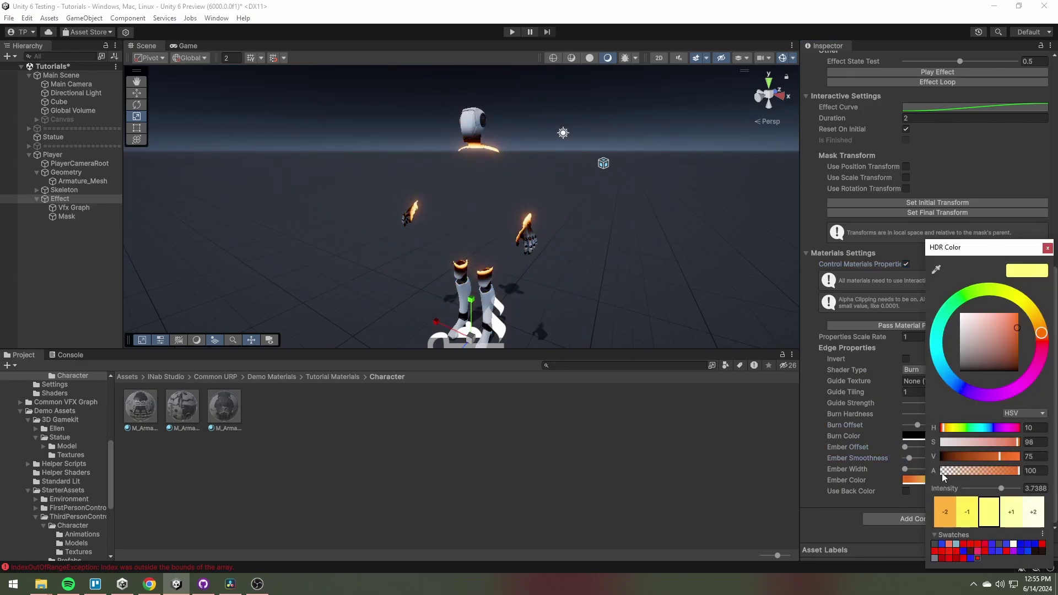
mouse_move(1037, 313)
mouse_down()
mouse_move(1044, 334)
mouse_move(1016, 314)
mouse_up()
click(1047, 247)
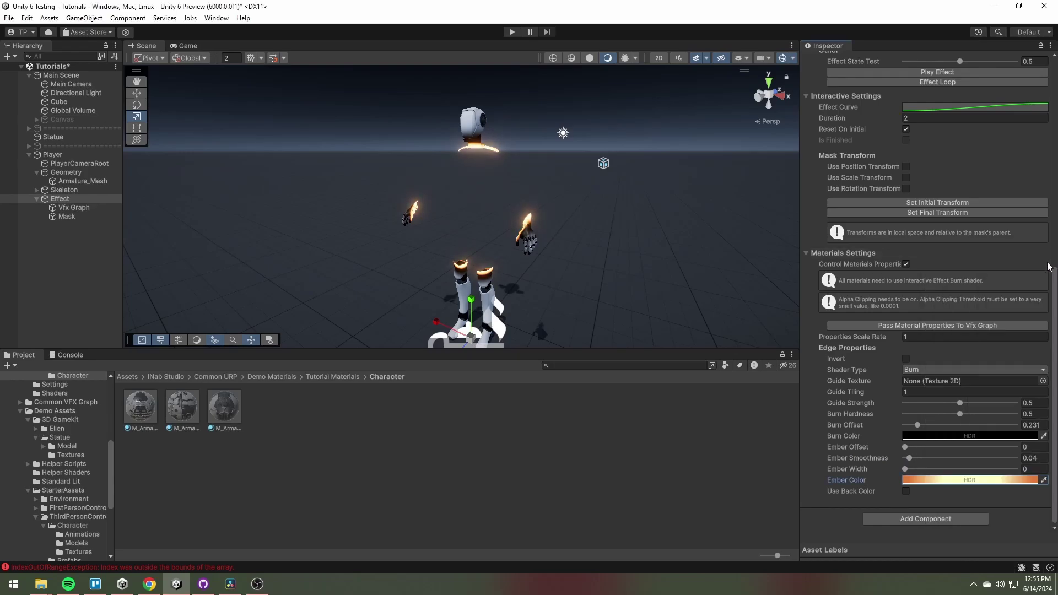
Assign INab_Noise_22 as the guide texture of the edge properties and set the guide strength to 0.299
scroll(930, 423, up, 1)
click(1043, 411)
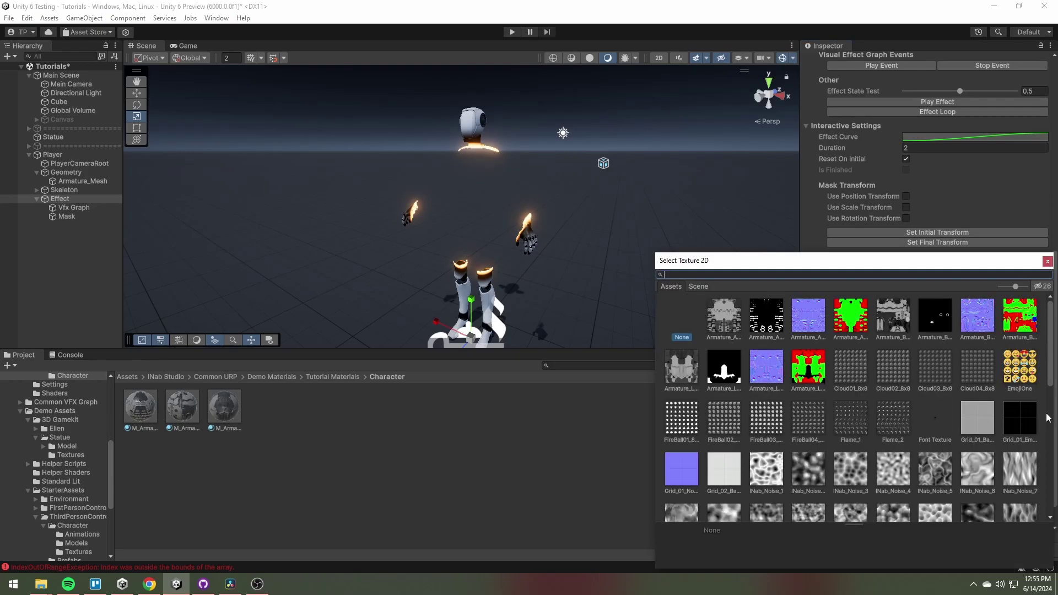
text(inab)
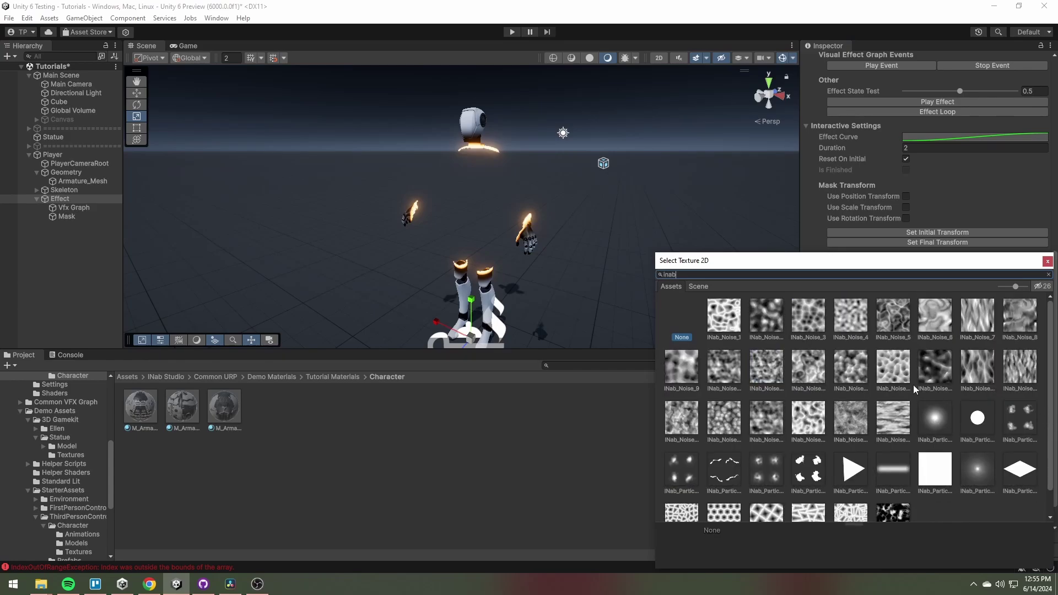
click(858, 423)
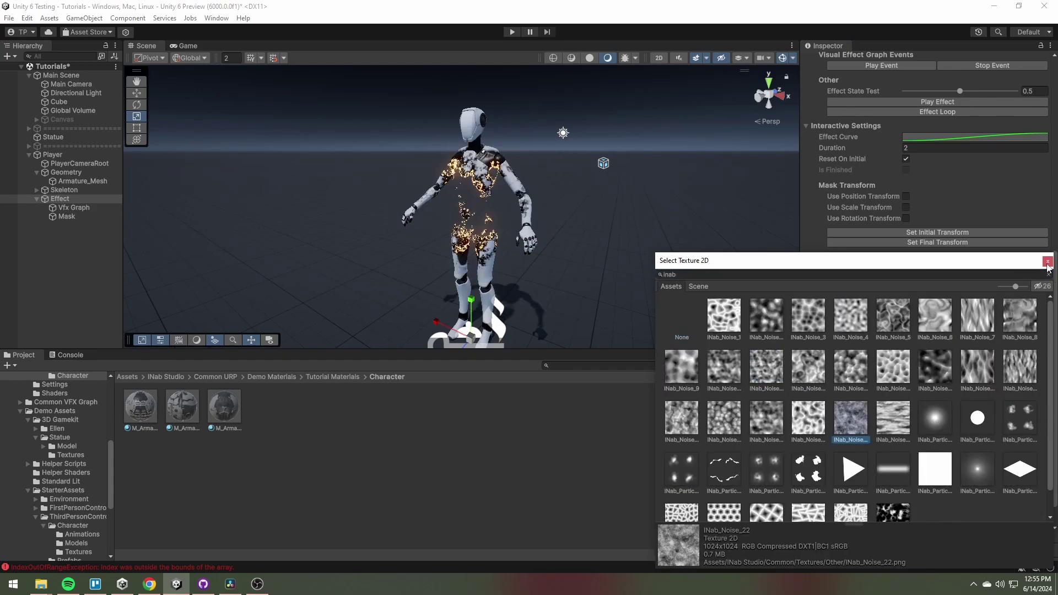
click(1047, 261)
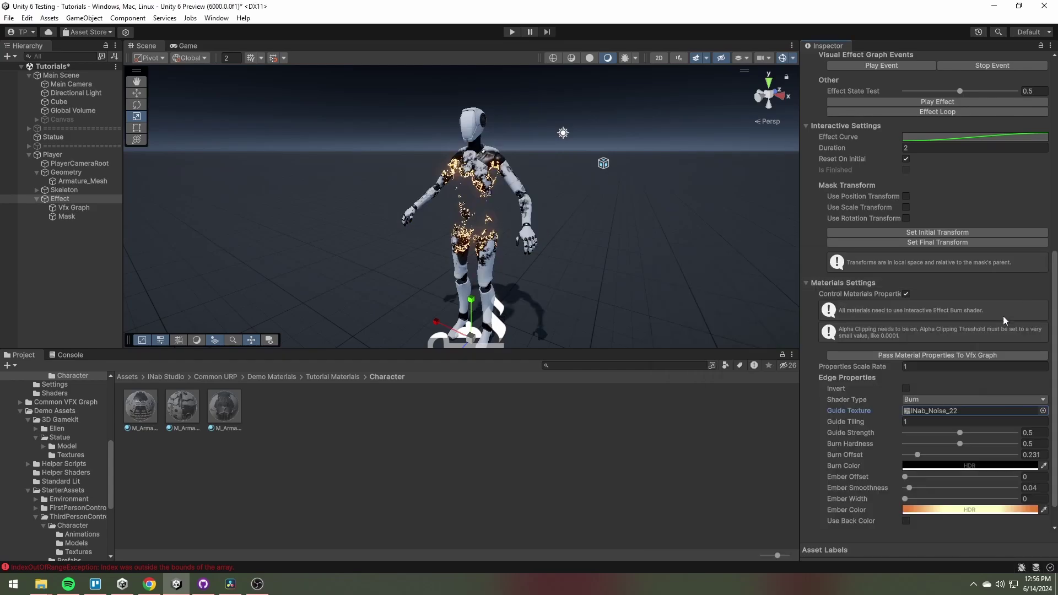
click(941, 410)
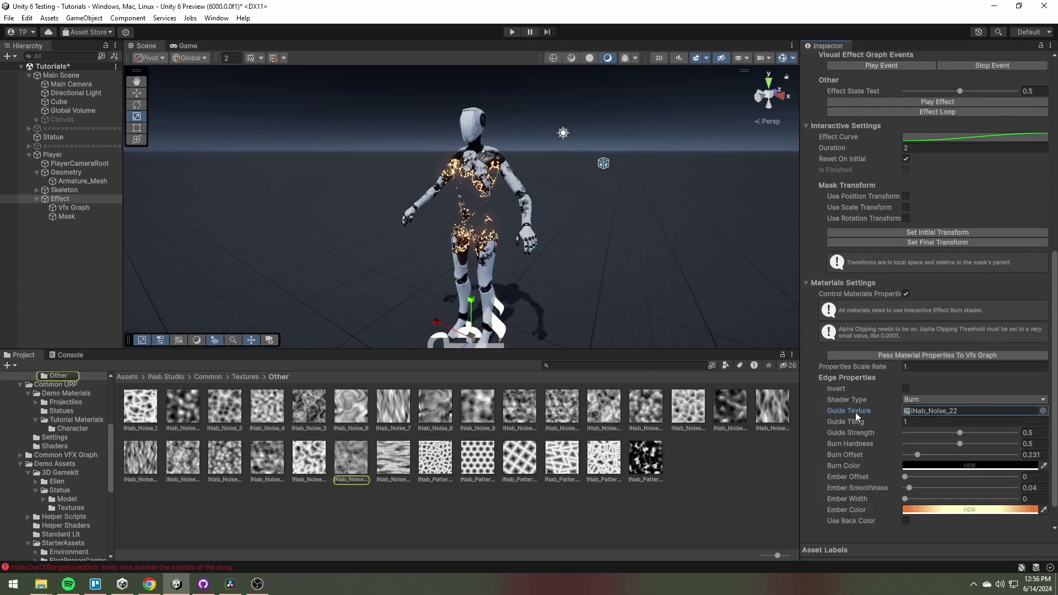
mouse_move(960, 433)
mouse_down()
mouse_move(907, 435)
mouse_move(938, 435)
mouse_up()
Play the visual effect event and pass the material properties to the VFX graph
scroll(947, 385, up, 4)
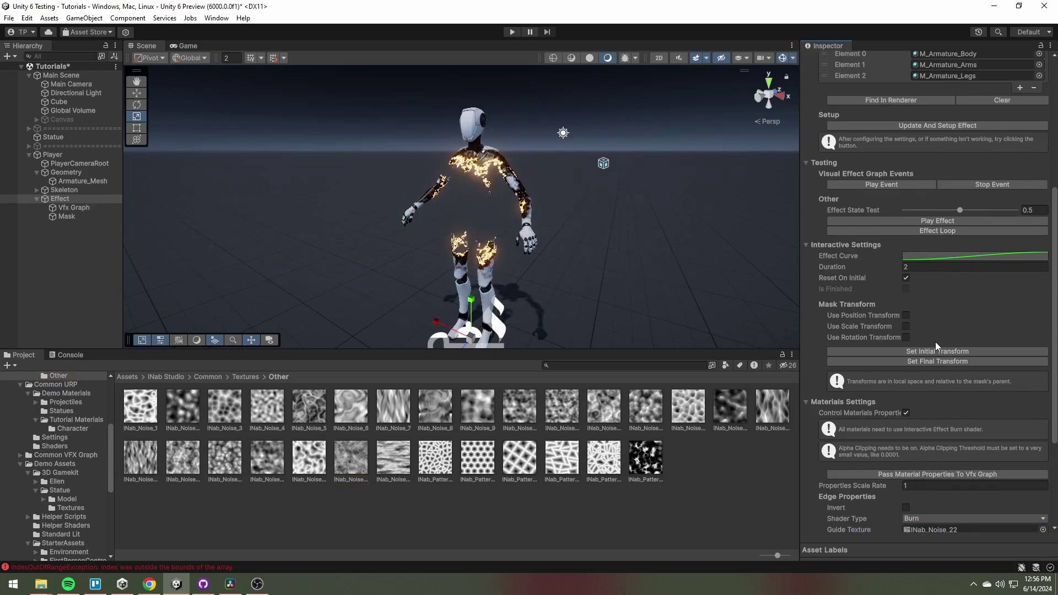
click(891, 185)
scroll(937, 269, down, 5)
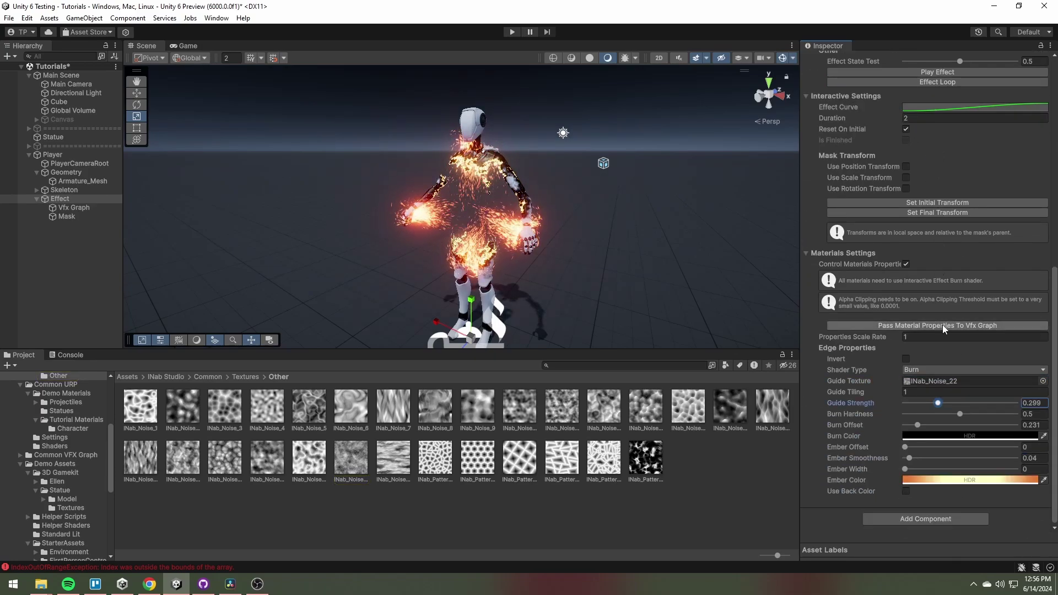
click(943, 325)
alt+drag(556, 292, 649, 289)
scroll(649, 289, up, 2)
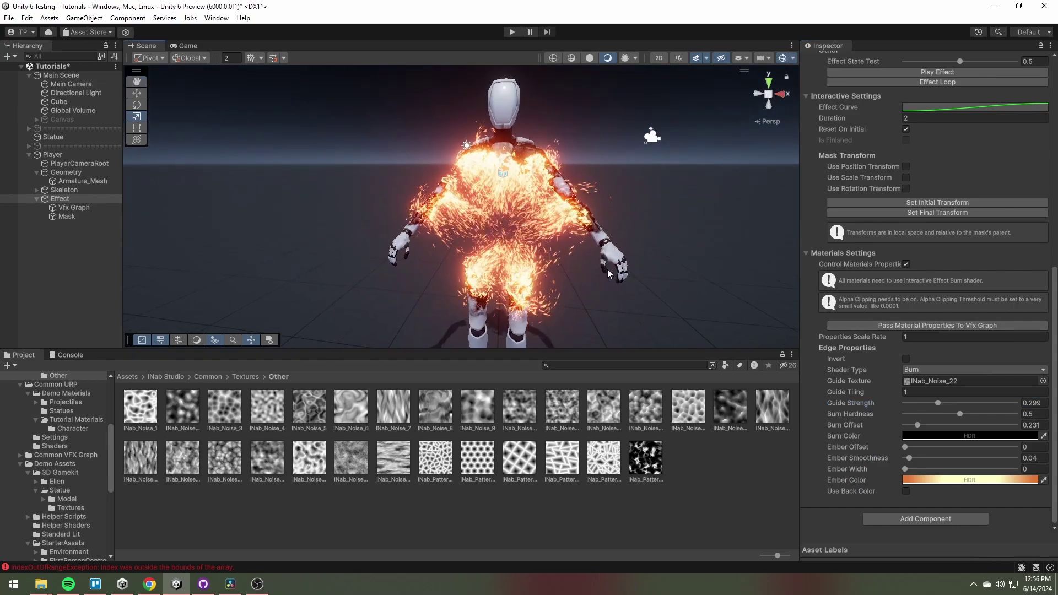
Try guide strengths of 0 and 0.468, passing the material properties to the VFX graph each time, and set the guide tiling to 2
drag(948, 401, 871, 403)
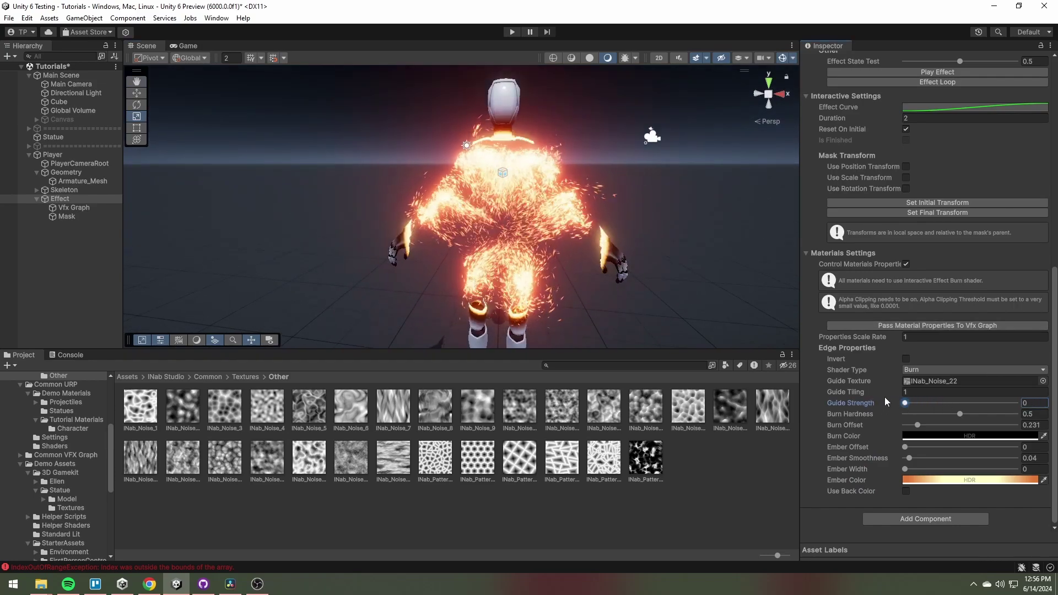
click(943, 326)
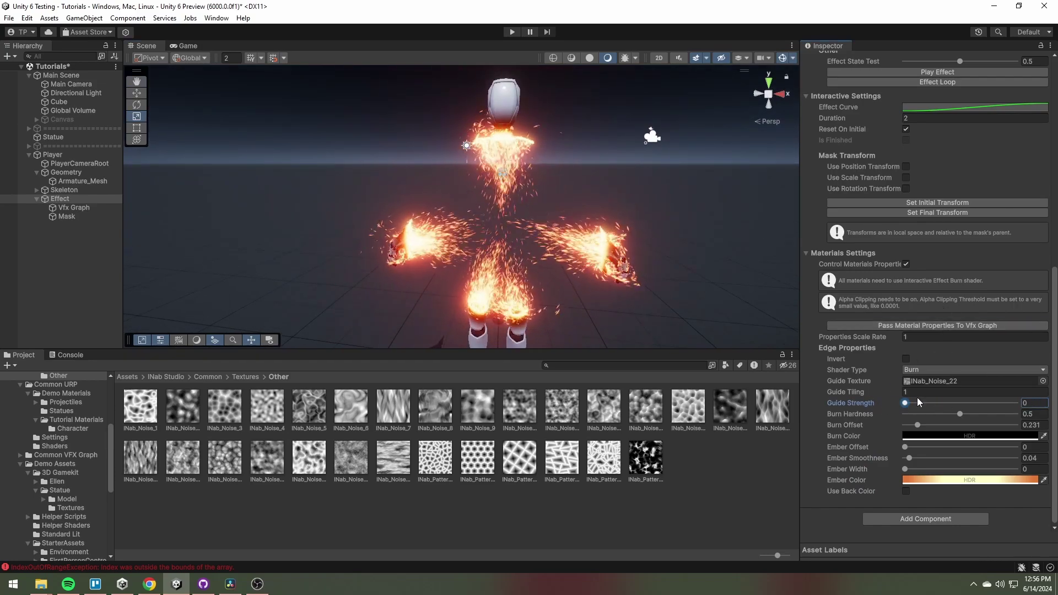
drag(918, 401, 957, 403)
click(943, 326)
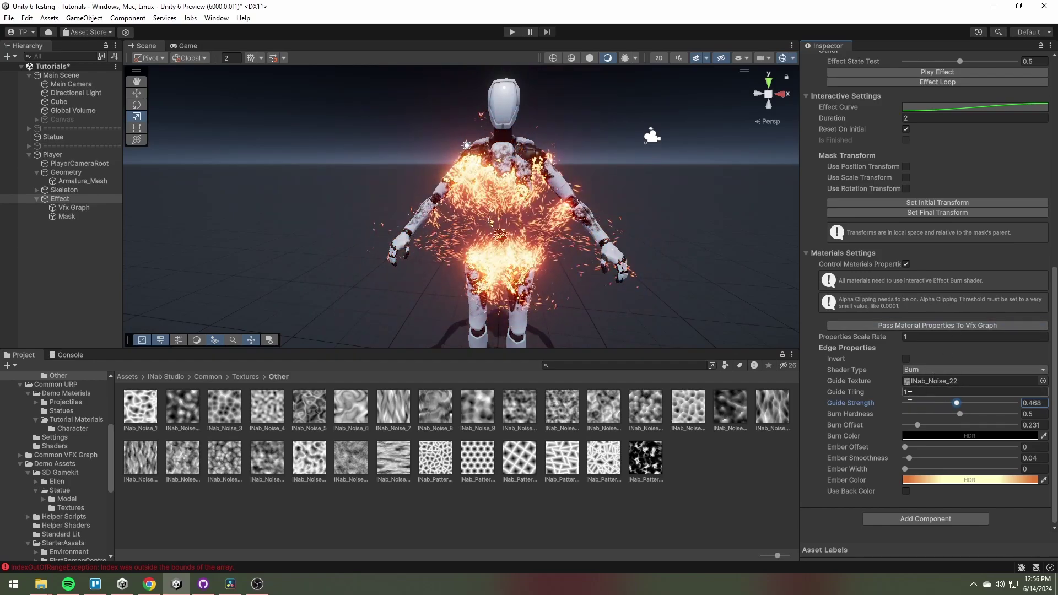
click(909, 393)
text(2)
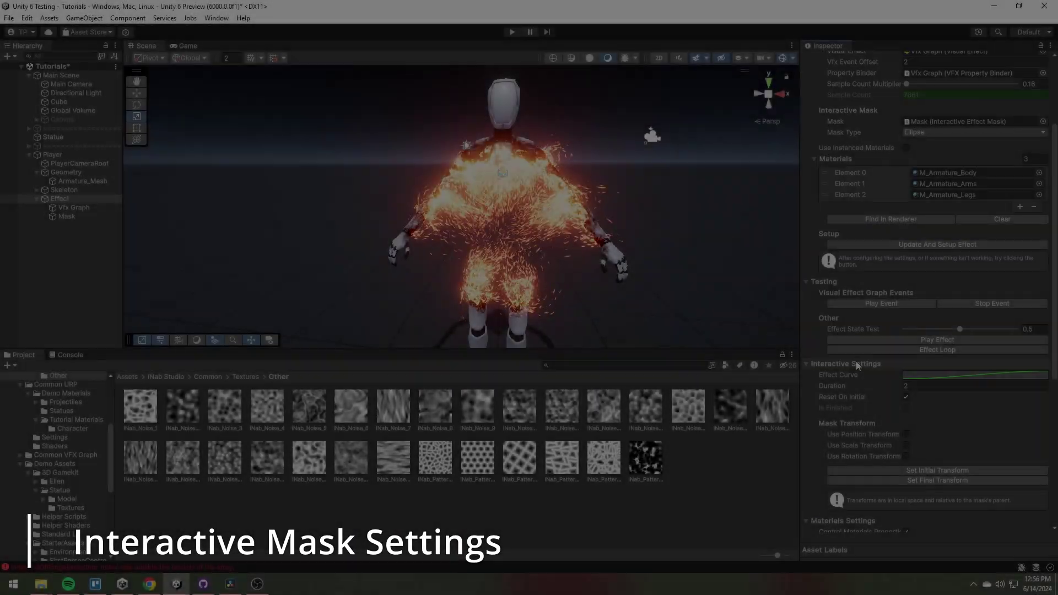
Set the Effect State Test value to 0.339 and enable Use Scale Transform for the mask
mouse_move(960, 329)
mouse_down()
mouse_move(944, 328)
mouse_move(994, 333)
mouse_move(942, 333)
mouse_up()
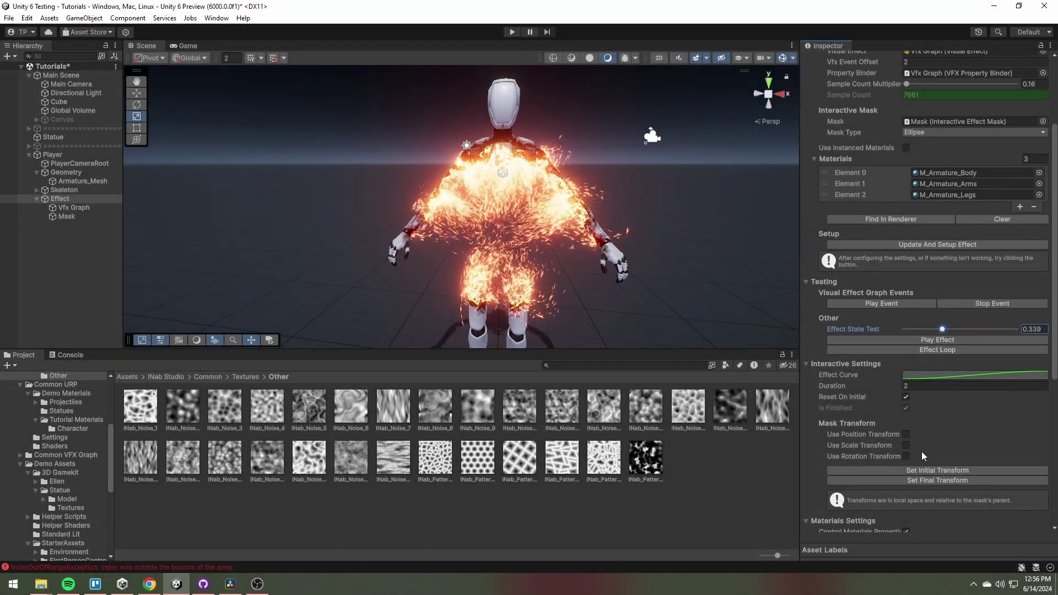
scroll(914, 454, down, 1)
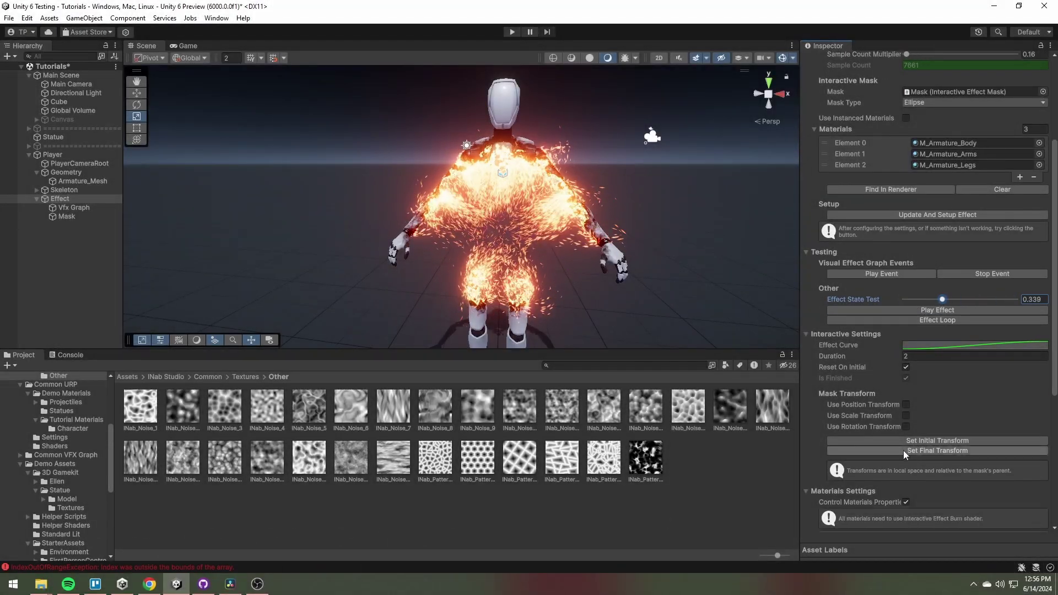
click(906, 414)
scroll(906, 413, down, 1)
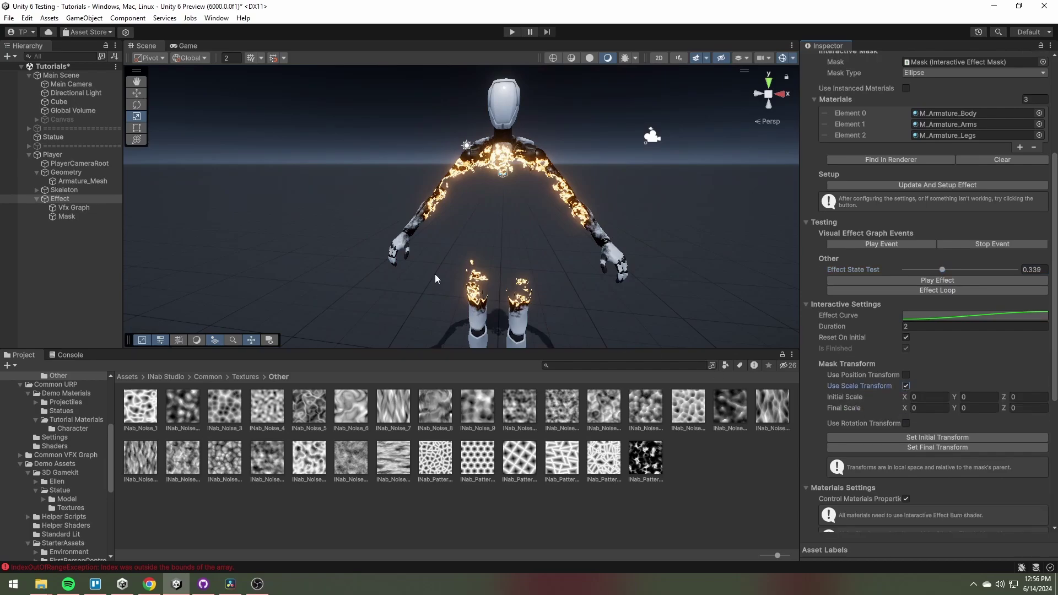
Shrink the Mask object to almost zero scale and store that as the Effect's initial transform
click(67, 216)
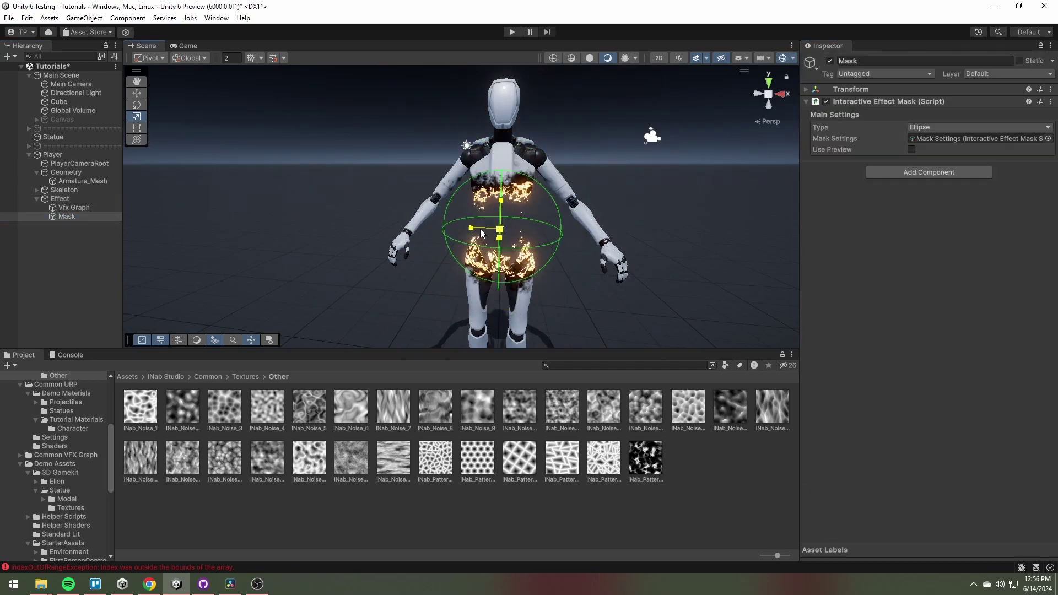
click(60, 199)
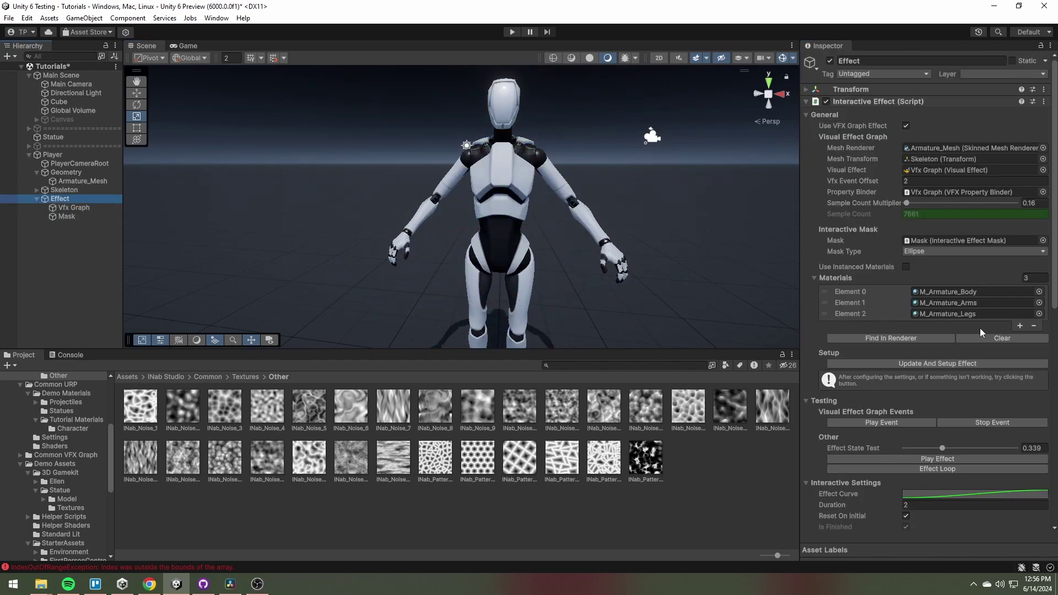
scroll(987, 328, down, 6)
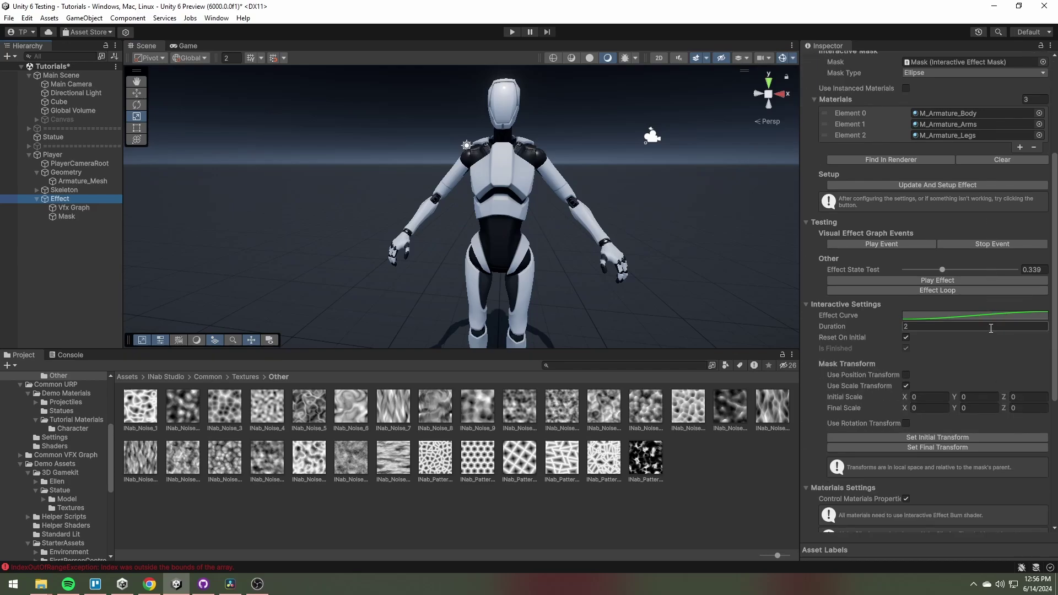
click(944, 437)
Scale the Mask up to about 1.24 so it encloses the whole character and store that as the Effect's final transform
click(67, 216)
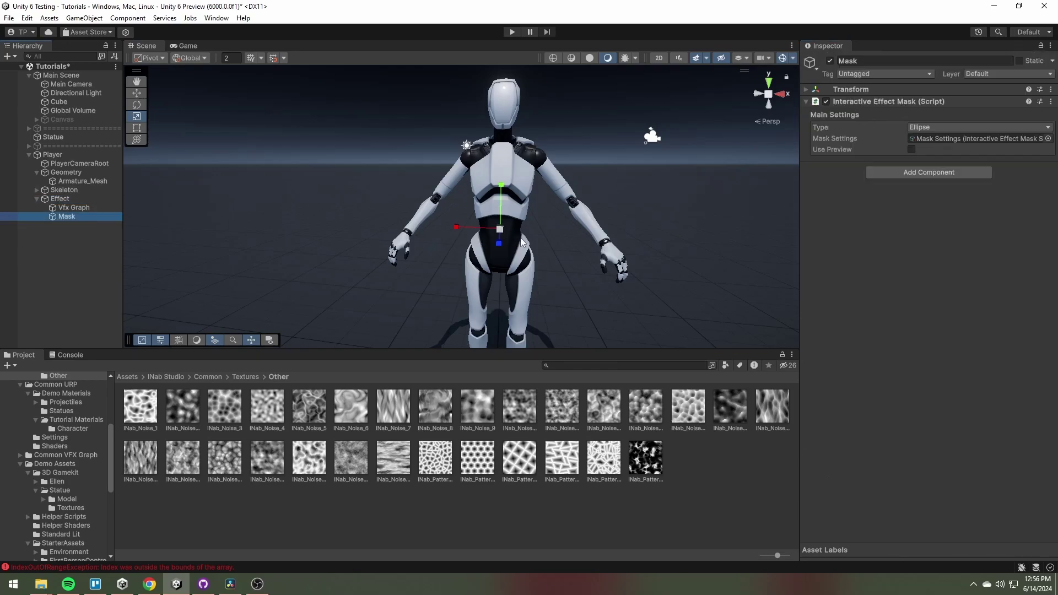
drag(500, 230, 382, 222)
drag(269, 217, 430, 156)
drag(502, 231, 517, 213)
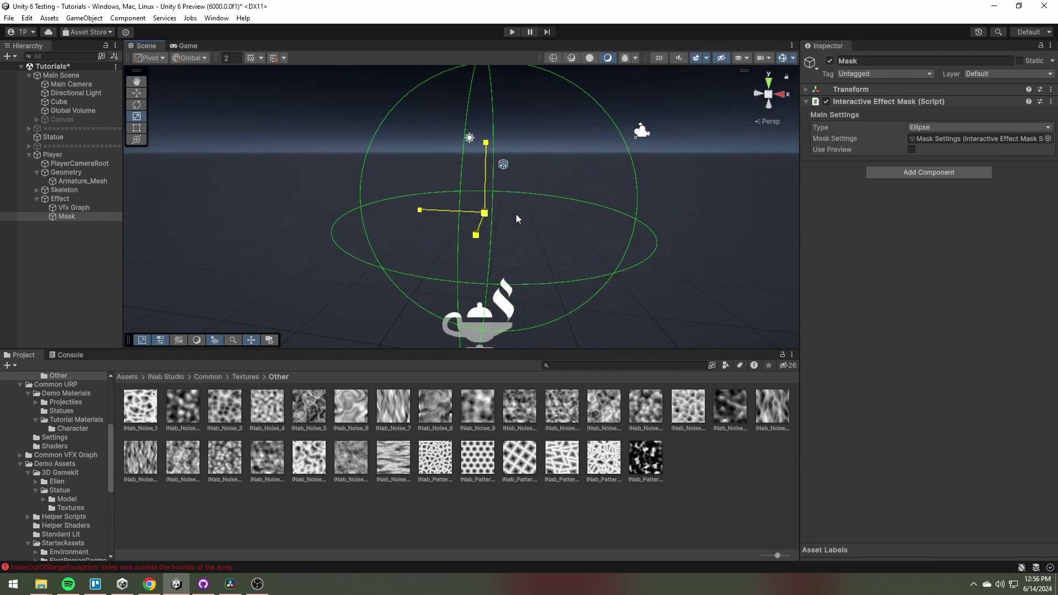
key(d)
right_drag(517, 213, 433, 238)
right_drag(683, 118, 635, 132)
alt+drag(634, 132, 407, 160)
click(97, 198)
scroll(994, 274, down, 10)
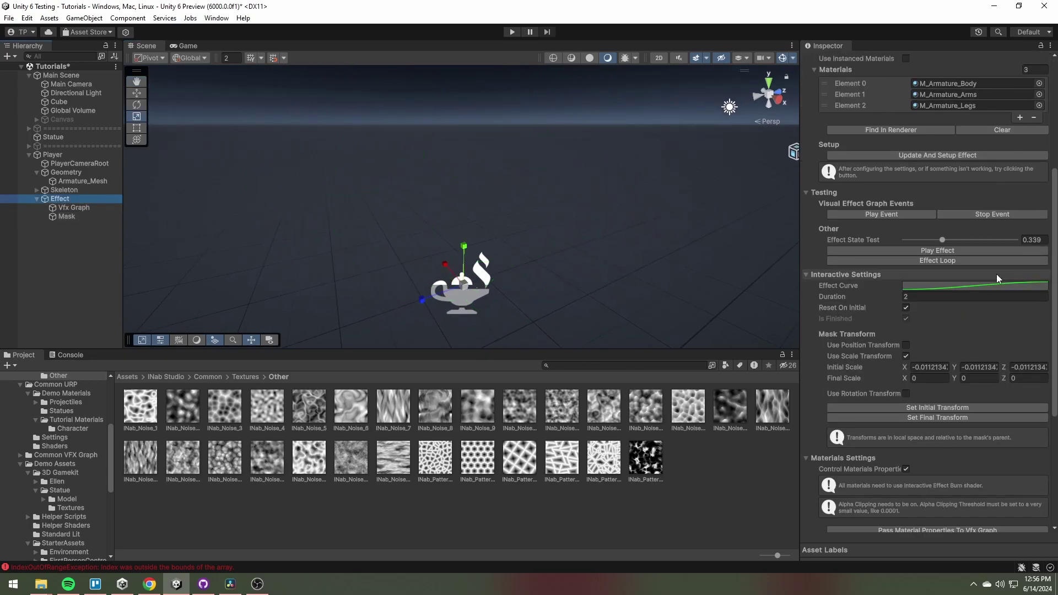
click(947, 269)
Play the effect and watch the character dissolve in the scene
scroll(945, 229, up, 4)
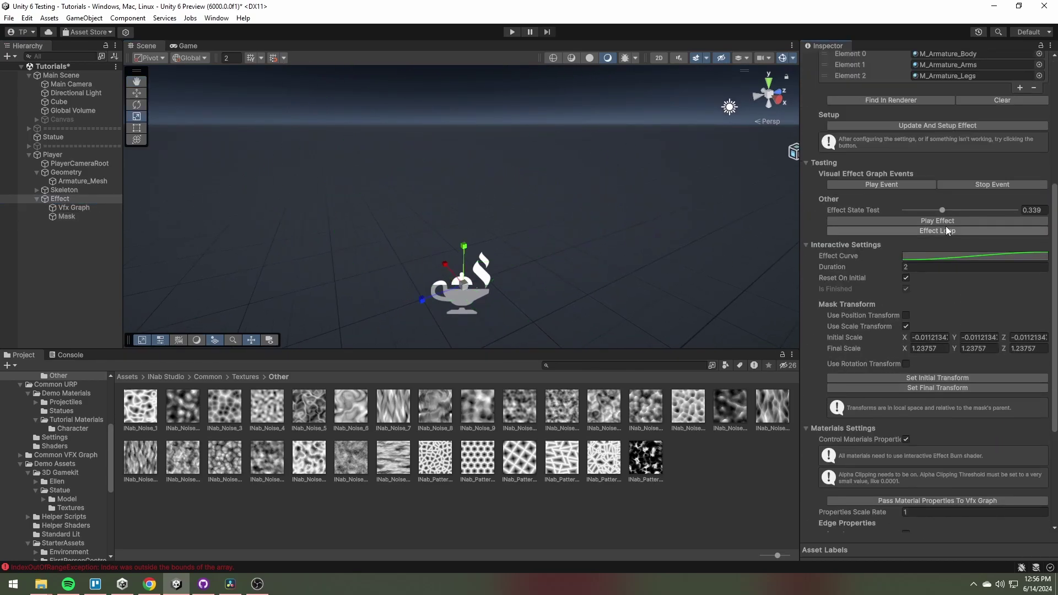
click(942, 223)
alt+drag(689, 231, 557, 240)
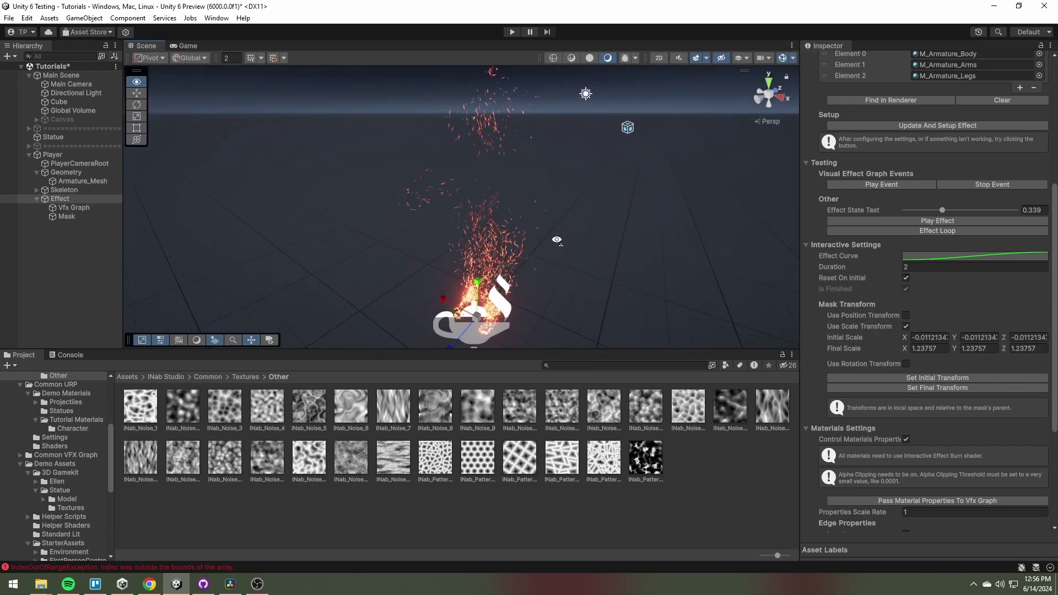
Steepen the start and end tangents of the effect curve and set the effect duration to 5
click(931, 257)
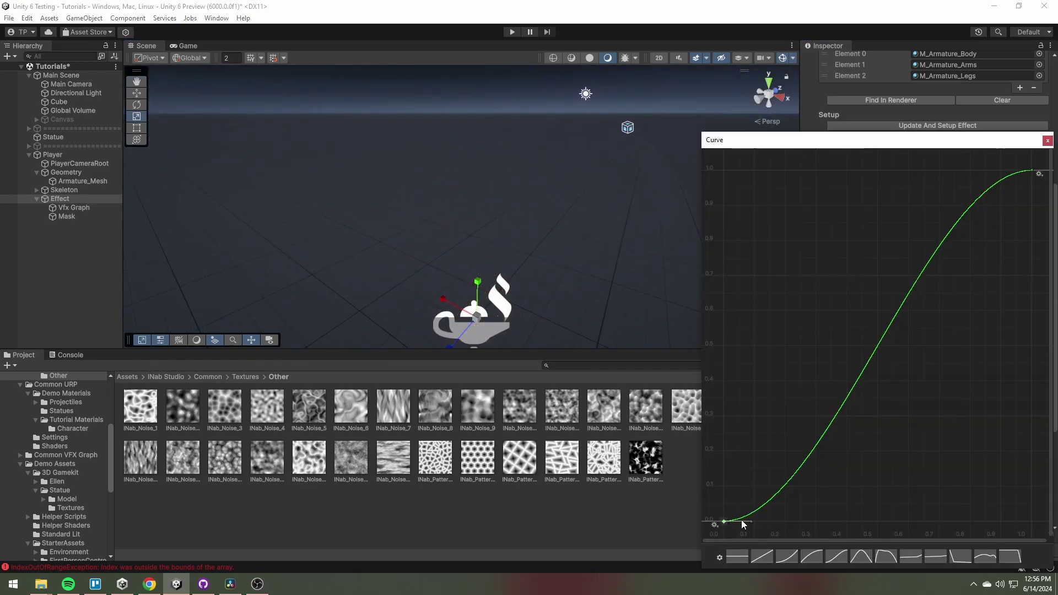
drag(752, 519, 762, 498)
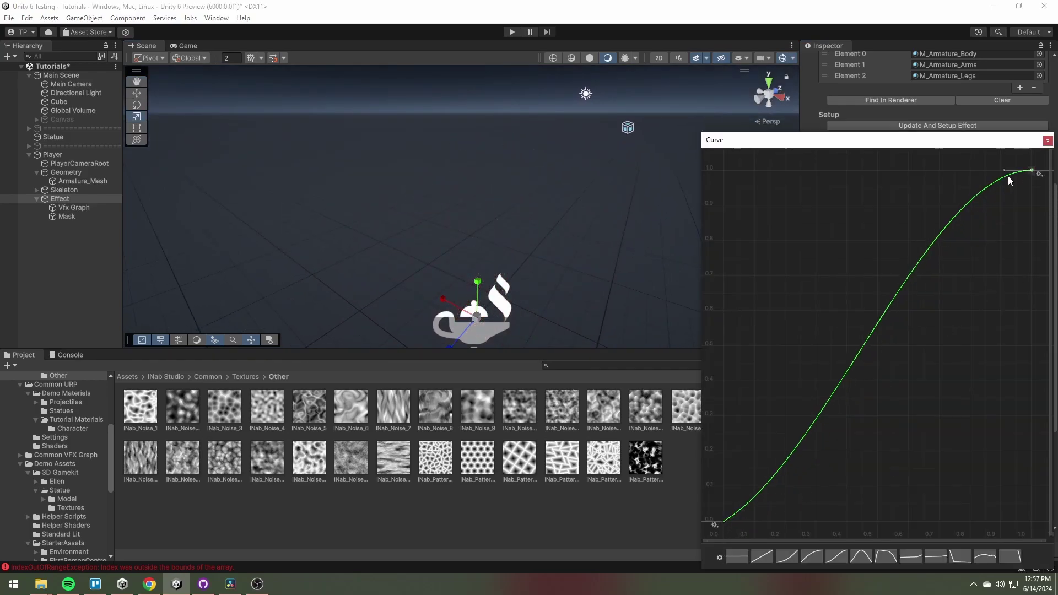
drag(1010, 179, 1014, 191)
click(1047, 140)
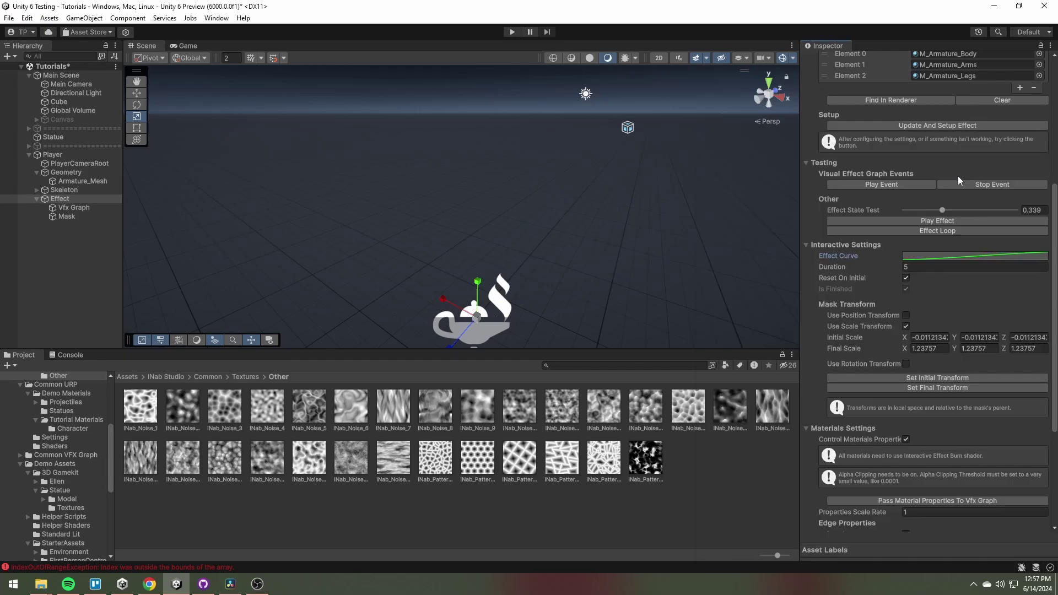
Replay the effect to check the dissolve with the adjusted curve and duration
click(946, 220)
key(a)
mouse_move(474, 264)
right_down()
mouse_move(568, 254)
mouse_move(573, 264)
right_up()
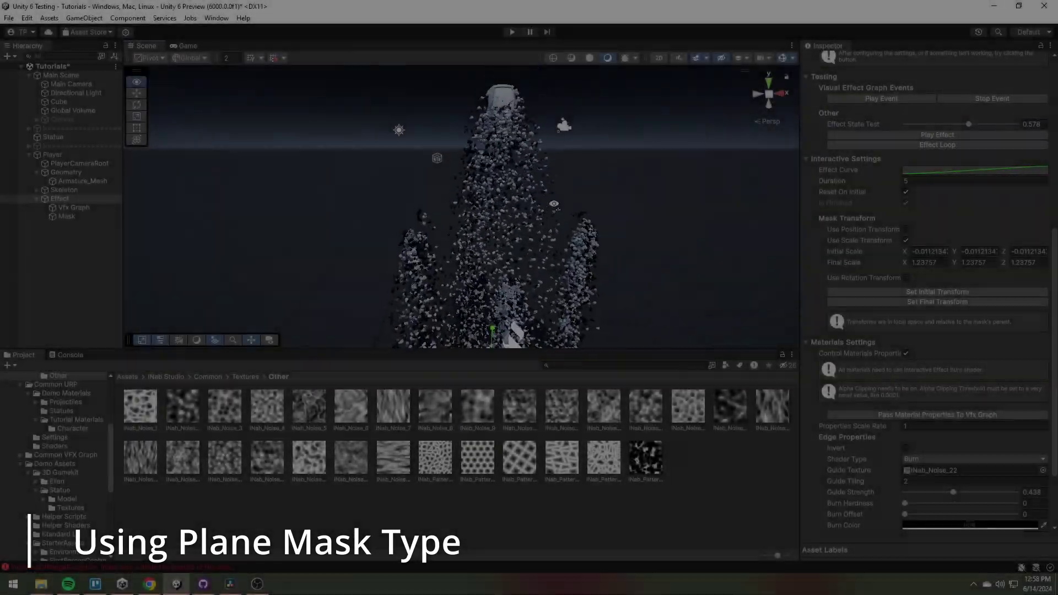
Change the Player effect's mask type from Ellipse to Plane
right_drag(555, 203, 557, 205)
scroll(945, 272, up, 10)
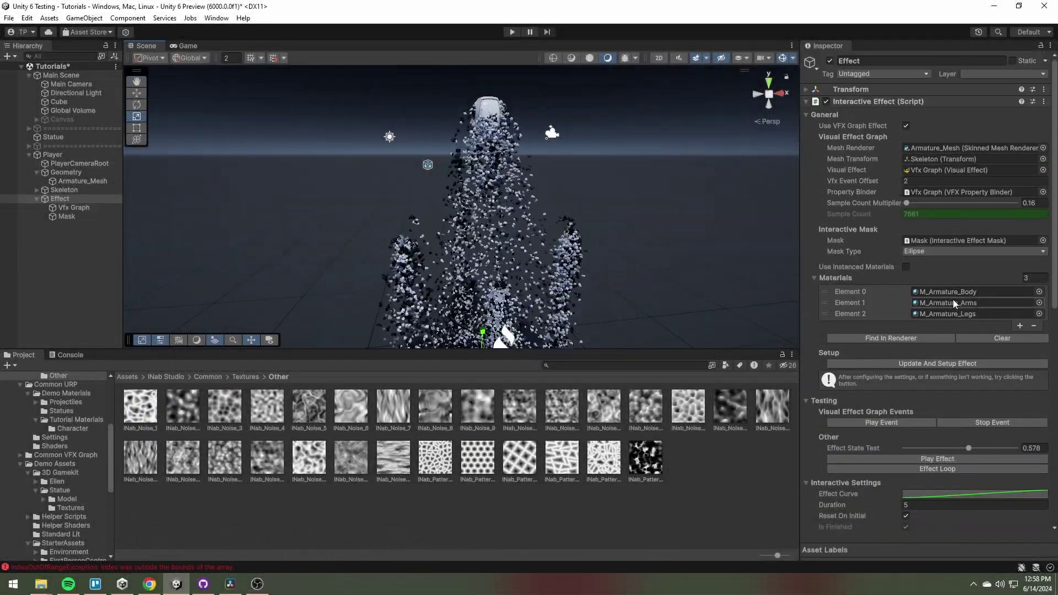
click(931, 252)
click(937, 264)
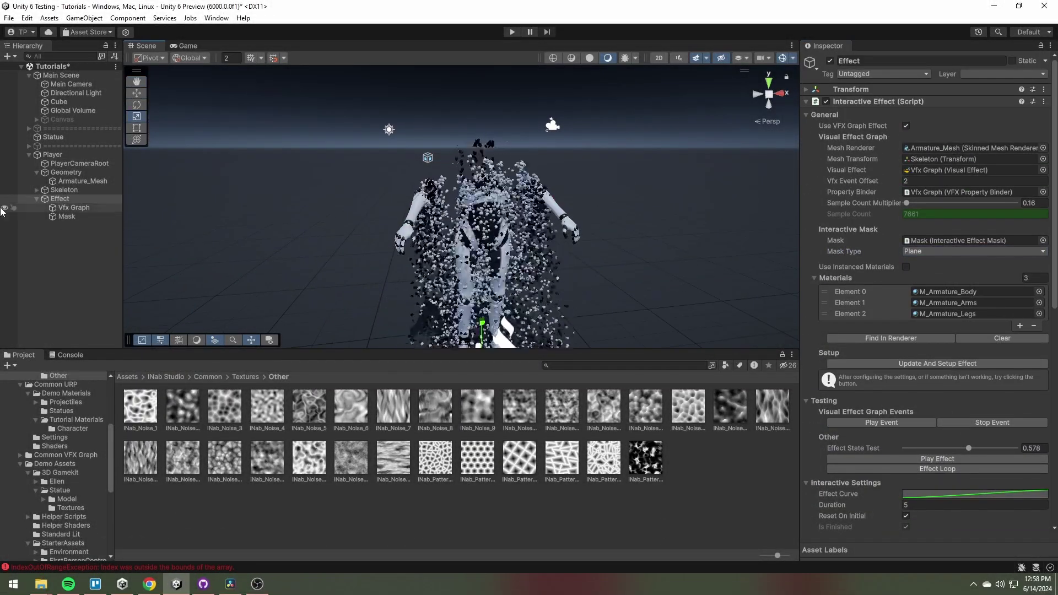
Move the plane Mask vertically along the character's upper body and reselect the Effect object
click(67, 216)
drag(488, 183, 509, 166)
click(58, 200)
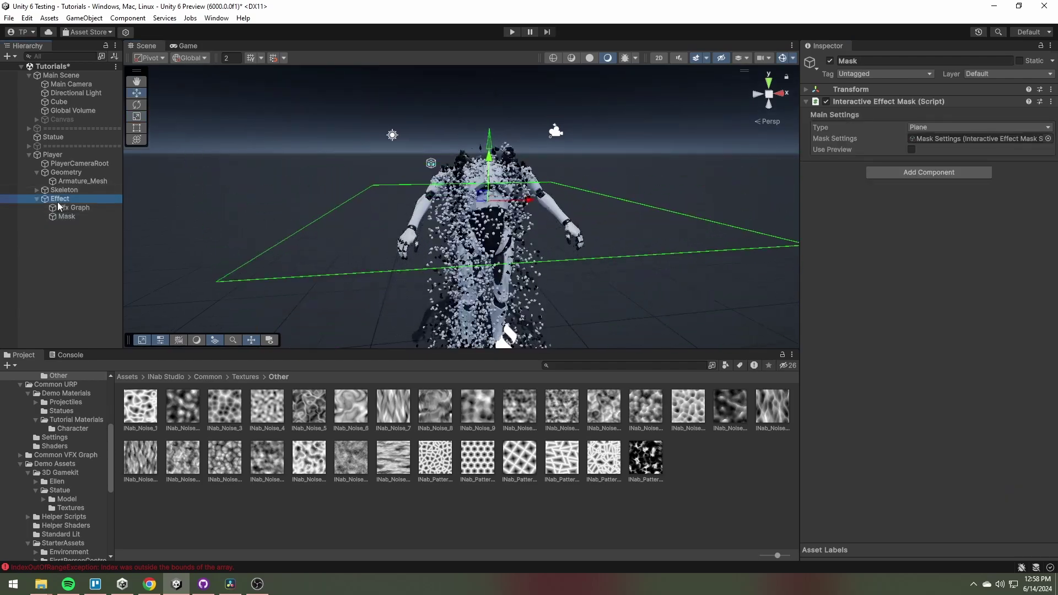
Switch the mask transform from scale to position animation, with initial Y 1.87 and final Y -0.92
scroll(870, 243, down, 5)
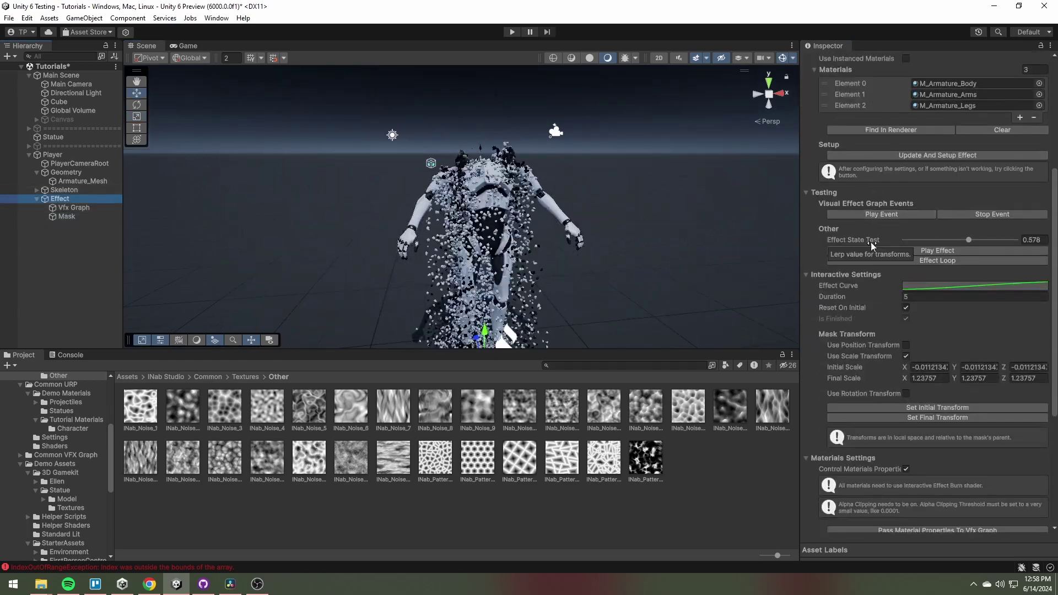
click(906, 355)
click(906, 345)
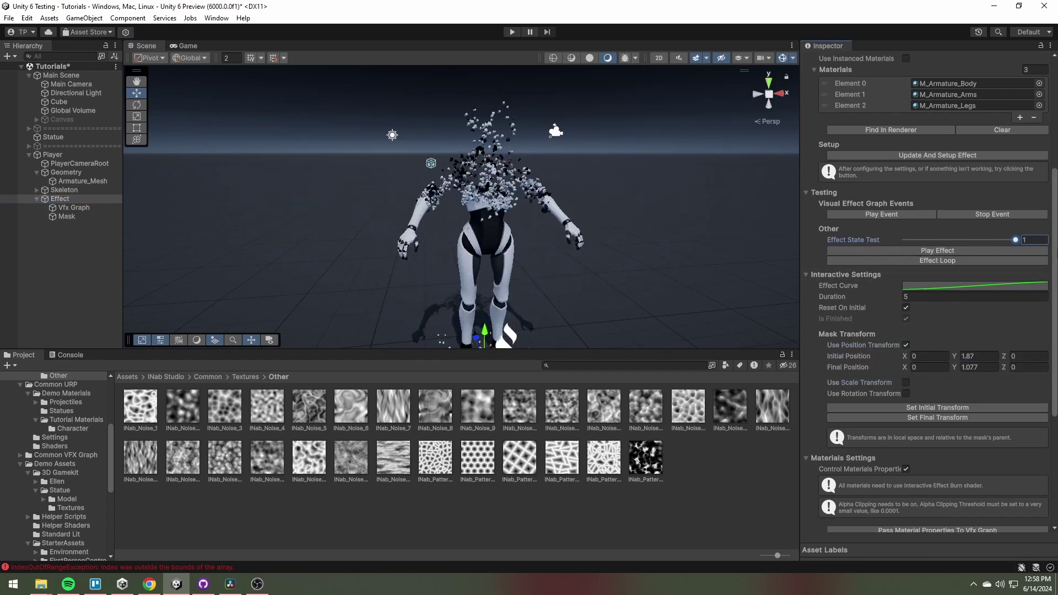
drag(944, 373, 931, 372)
right_drag(656, 249, 652, 296)
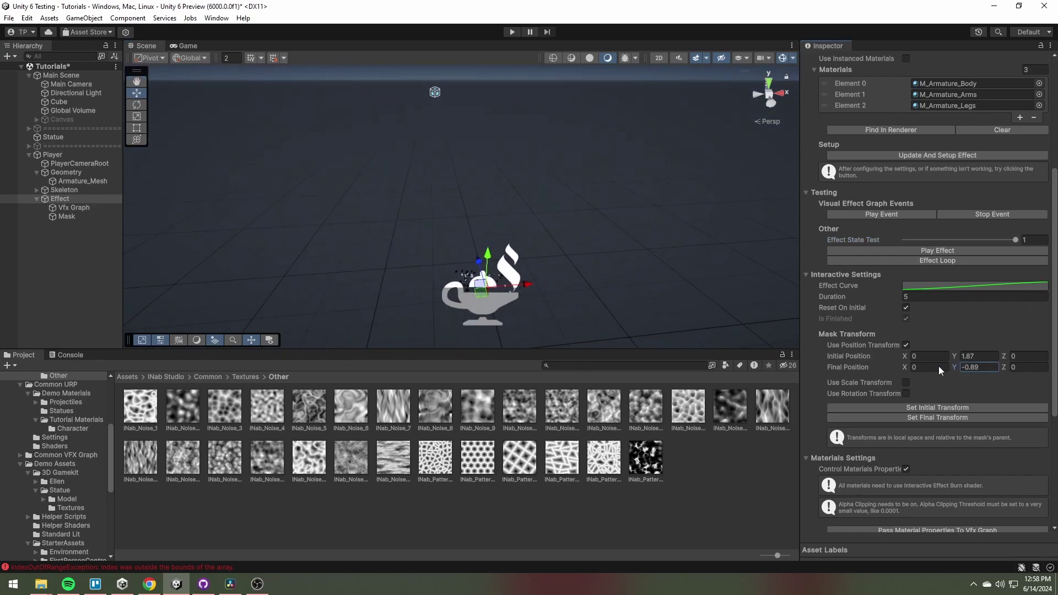
right_drag(548, 297, 556, 253)
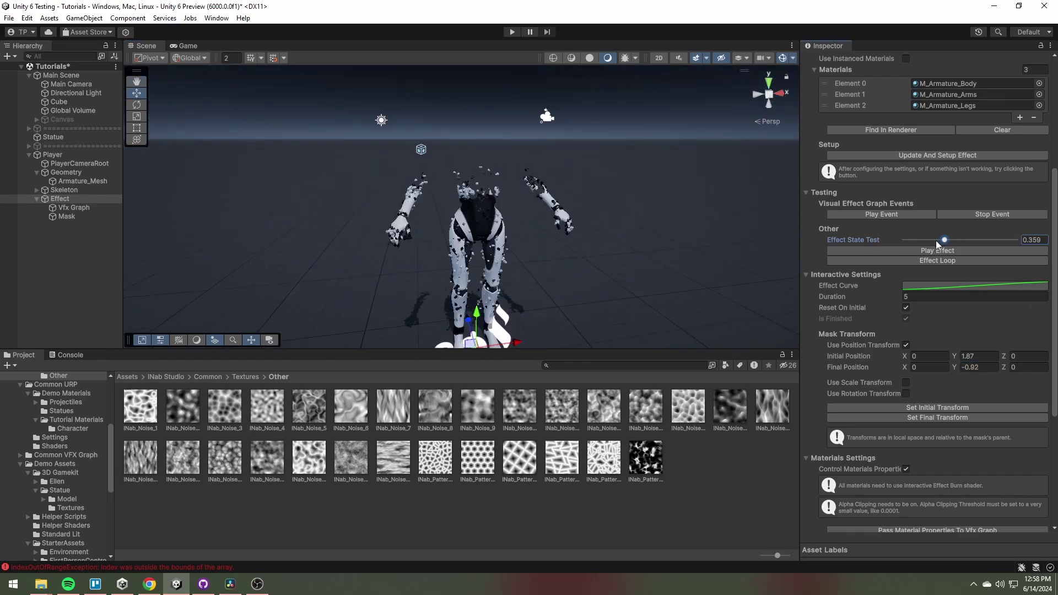
Play the dissolve effect and examine the plane mask sweeping through the character from another angle
click(945, 253)
key(d)
right_drag(524, 212, 373, 199)
key(s)
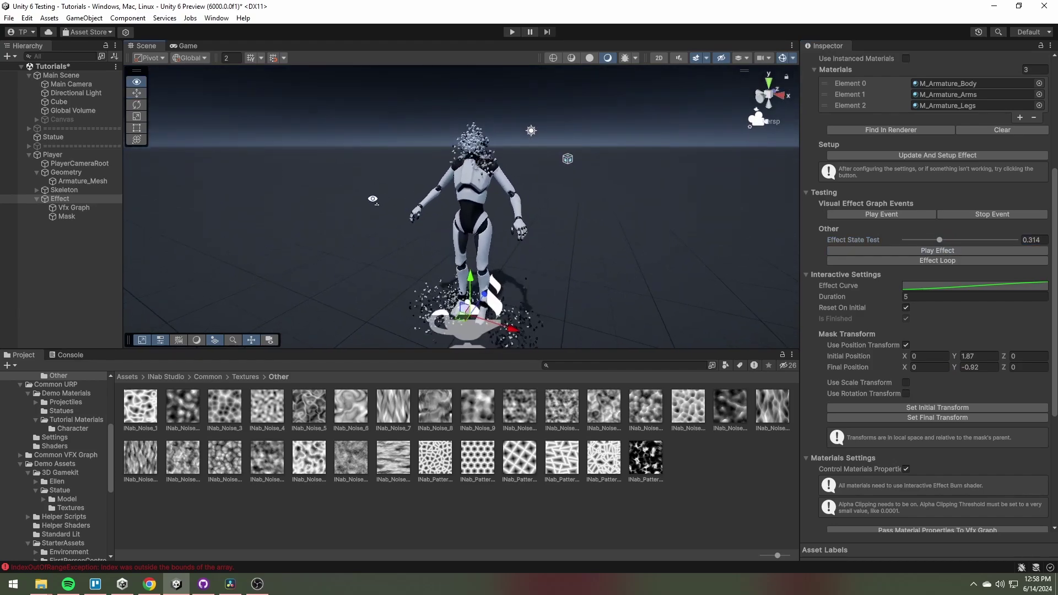
mouse_move(373, 200)
alt+mouse_down()
mouse_move(370, 246)
mouse_move(371, 208)
alt+mouse_up()
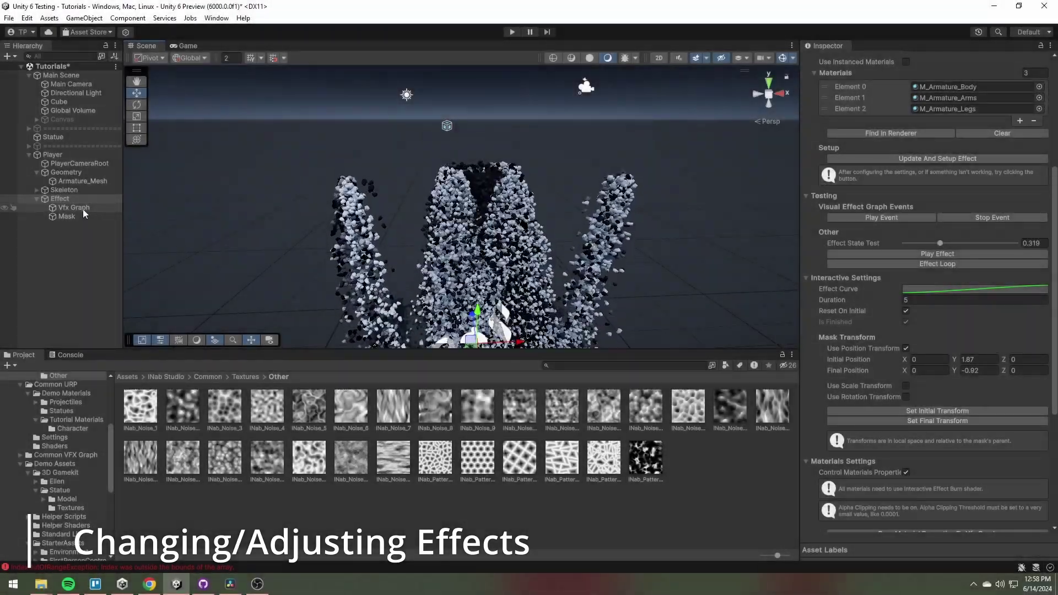
Replace the Vfx Graph's asset template with Bubble Dissolve and play the new effect
click(77, 207)
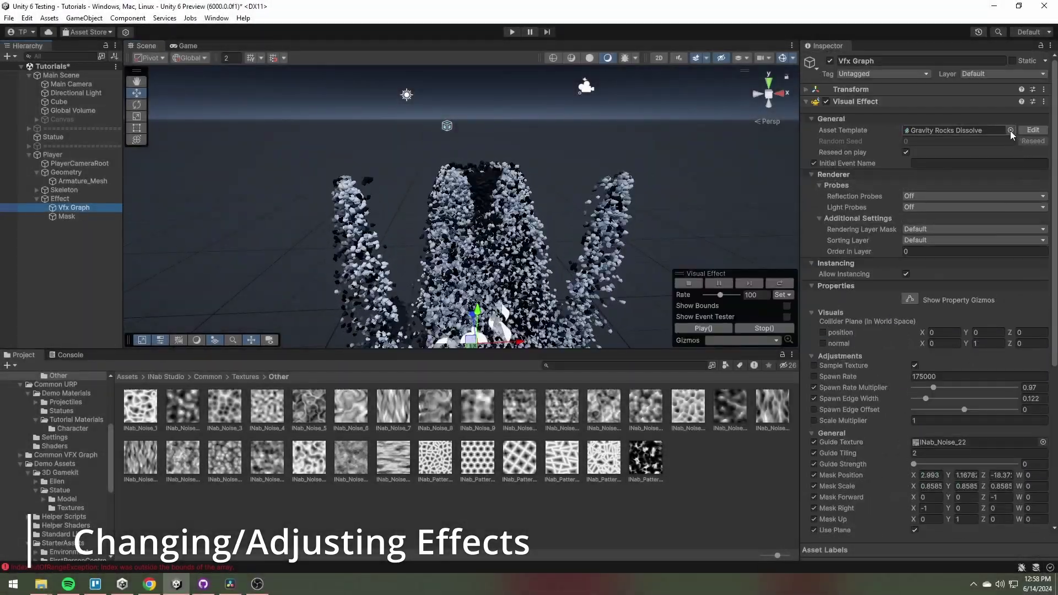
click(1010, 130)
click(938, 182)
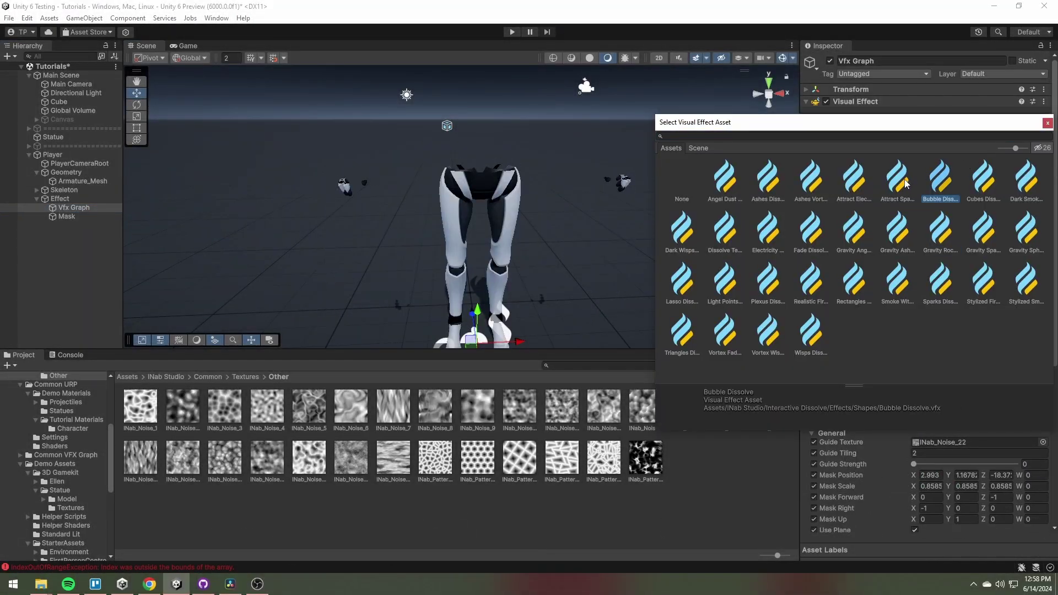
click(1046, 124)
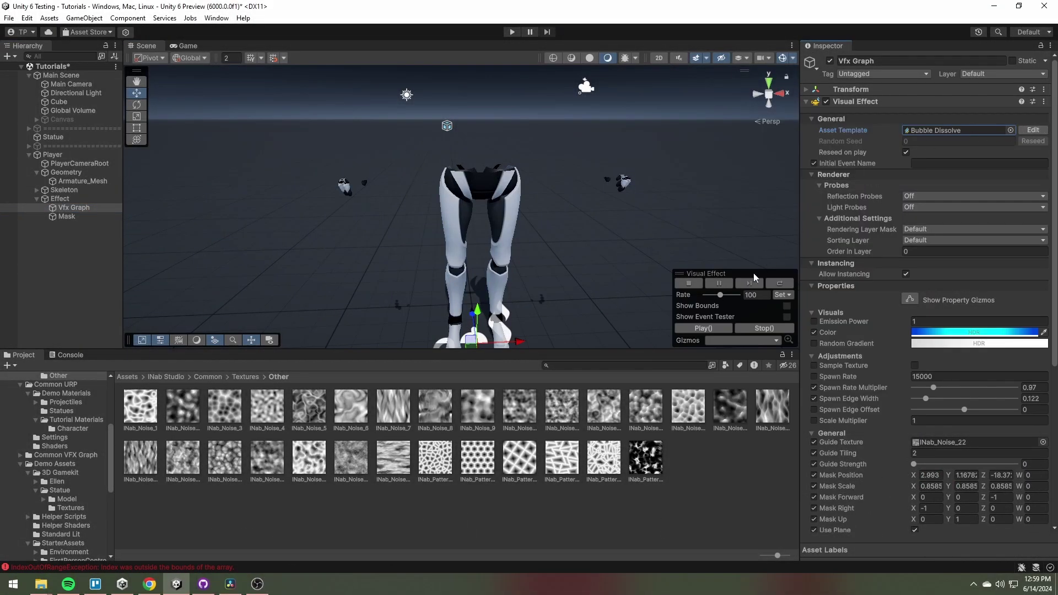
click(704, 328)
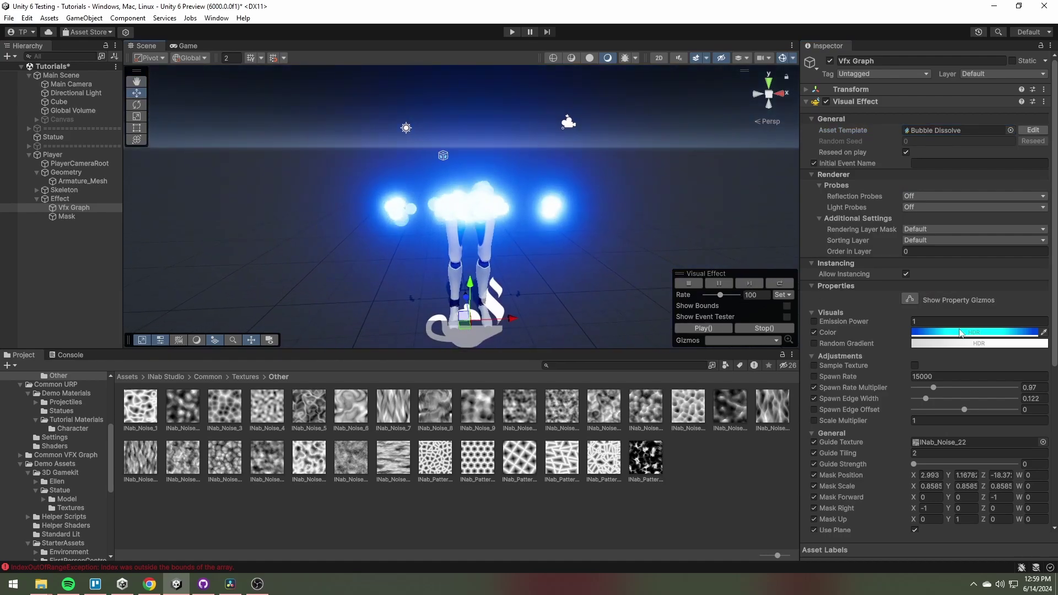
Lower the bubble Color's HDR intensity to about 2.2 and adjust the Spawn Edge Width
click(991, 343)
click(1048, 258)
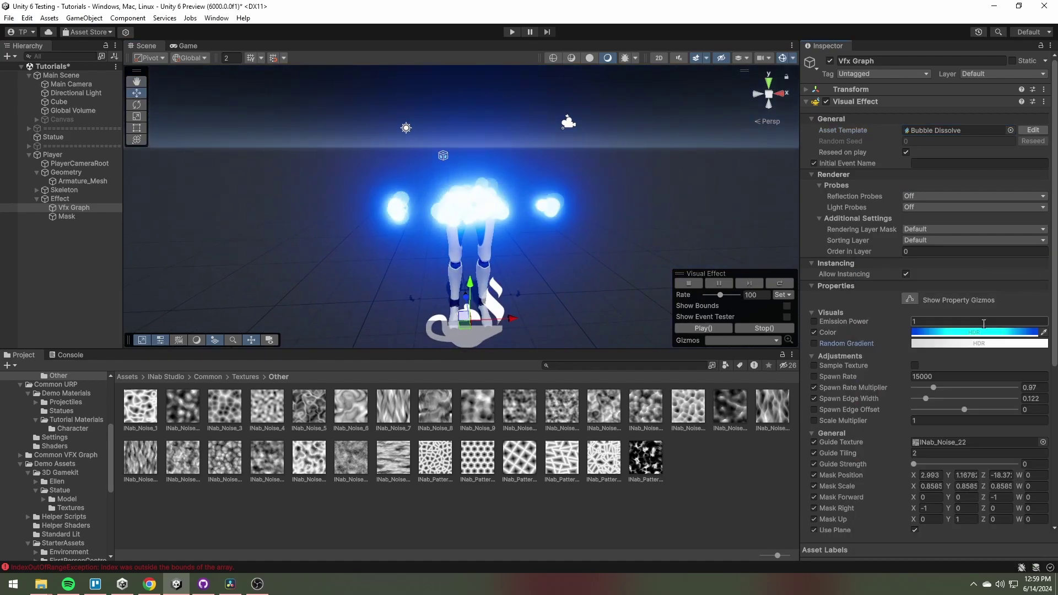
click(983, 333)
drag(1005, 491, 999, 491)
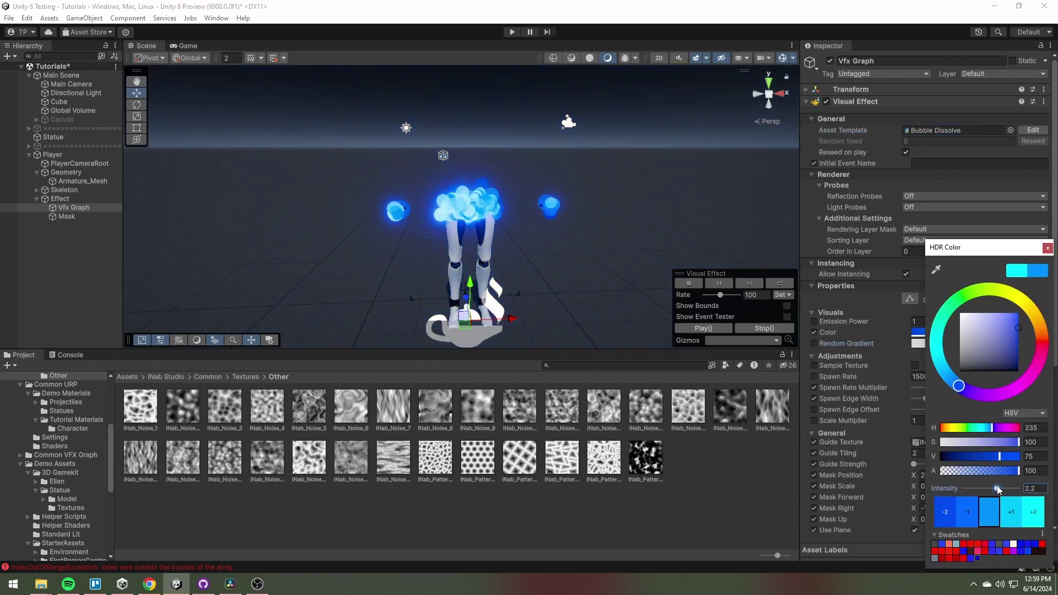
right_drag(440, 231, 452, 242)
key(w)
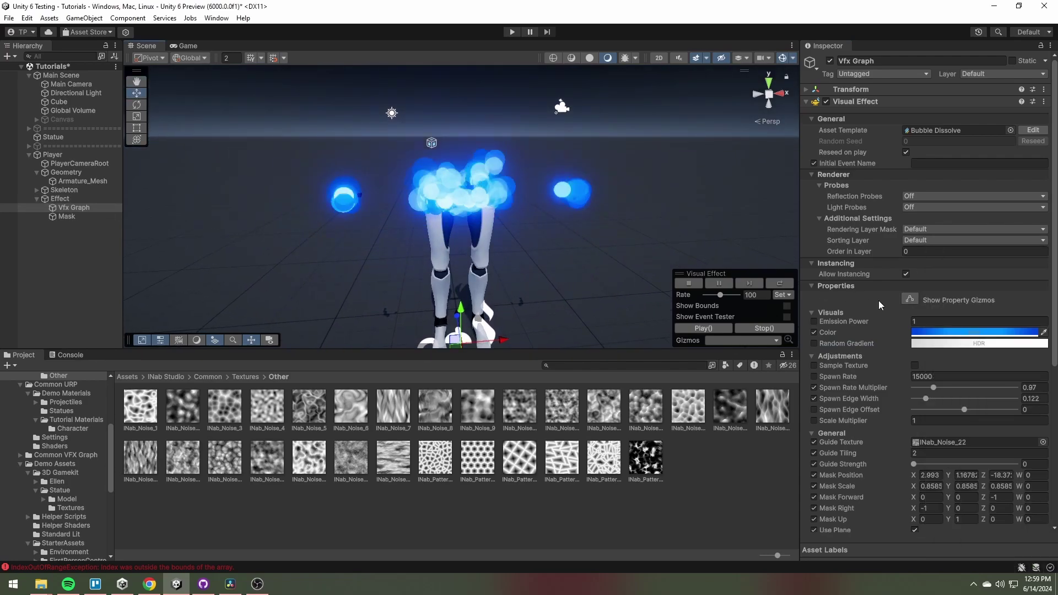
scroll(893, 301, down, 4)
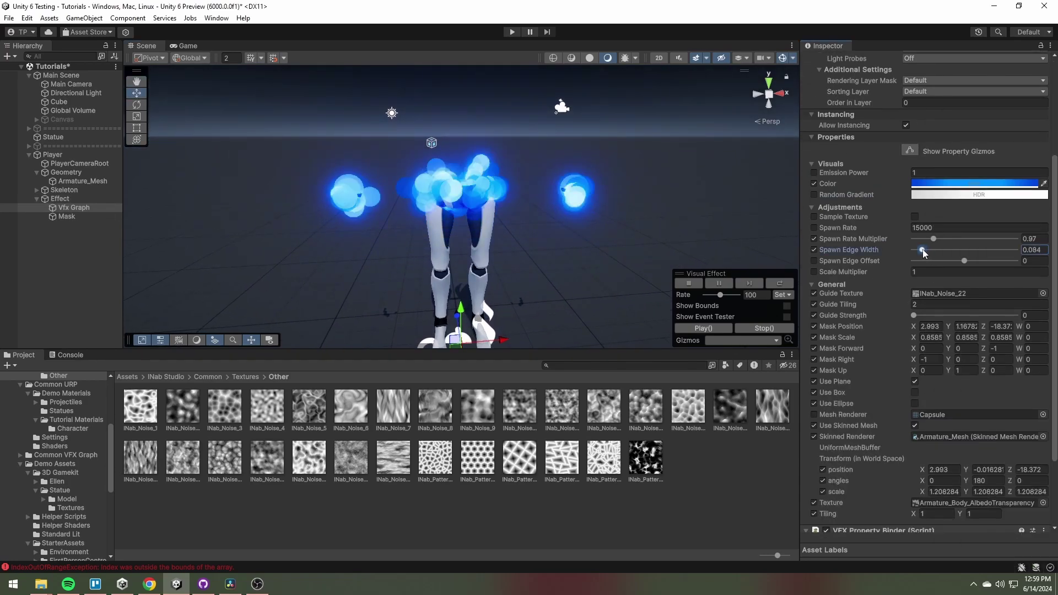
drag(917, 251, 963, 260)
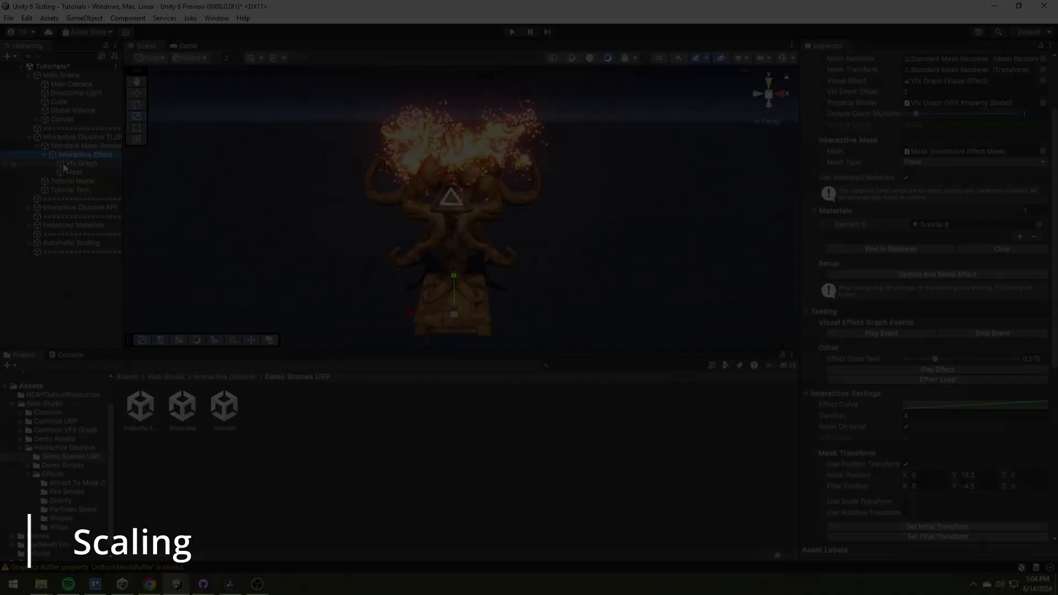
Disable the Scale Multiplier override on the Vfx Graph of the burning statue's Interactive Effect
click(74, 163)
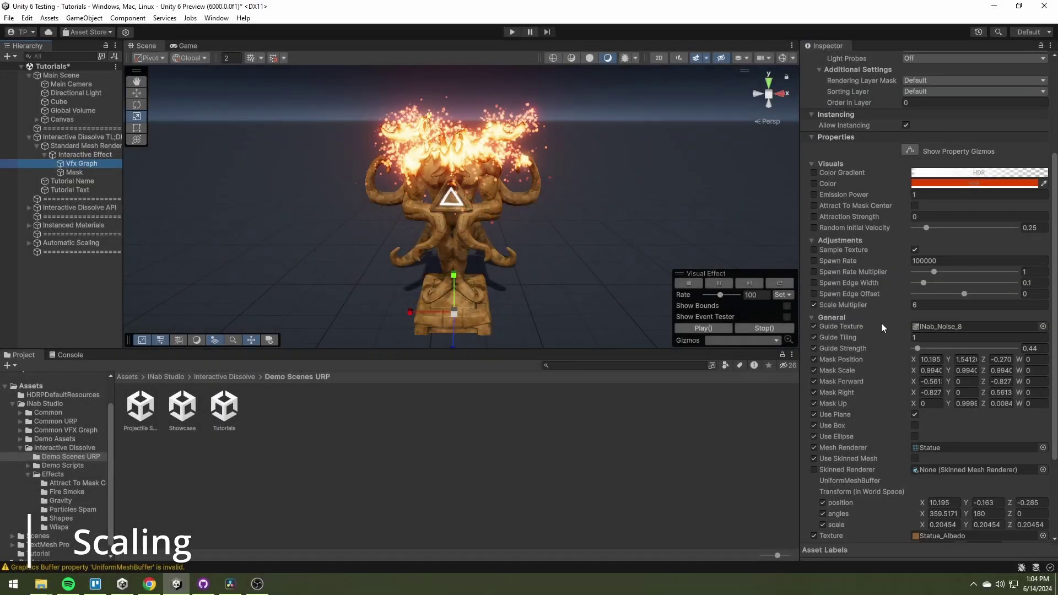
click(814, 305)
right_drag(454, 251, 441, 222)
key(w)
key(a)
key(d)
key(s)
Set the Standard Mesh Renderer statue's scale to 1 on all axes and examine the fire particles
click(82, 146)
scroll(228, 162, down, 5)
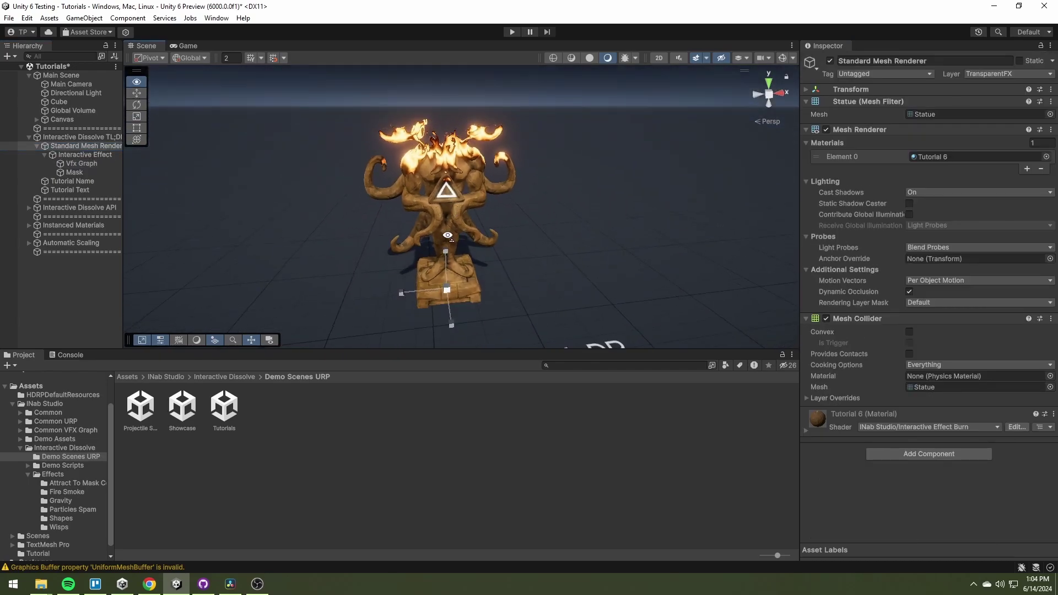
click(806, 89)
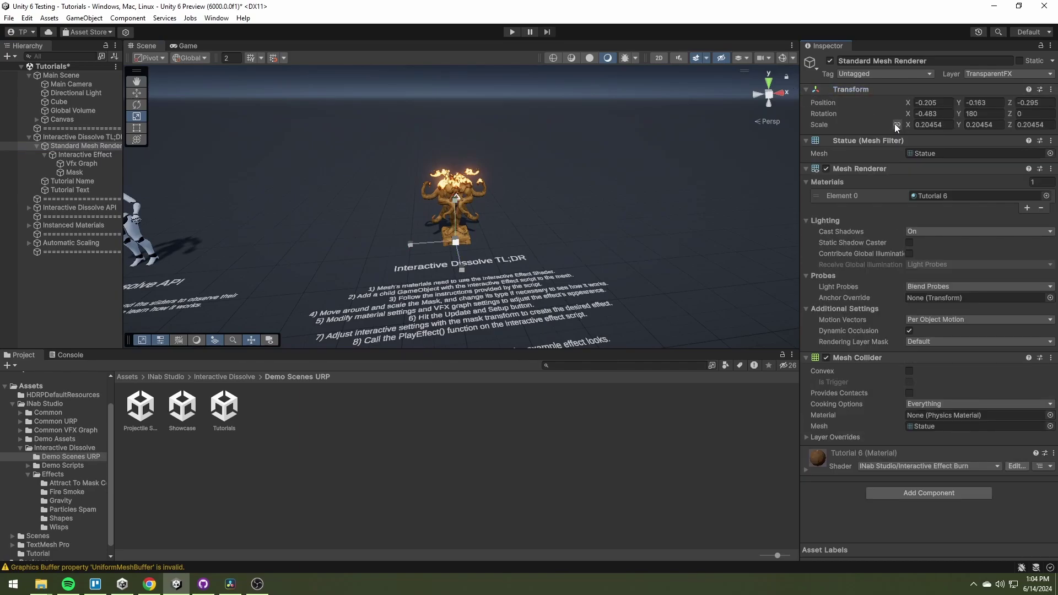
click(926, 124)
text(0.81)
drag(927, 124, 934, 124)
click(932, 125)
text(1)
key(s)
right_drag(607, 275, 541, 234)
scroll(540, 234, up, 10)
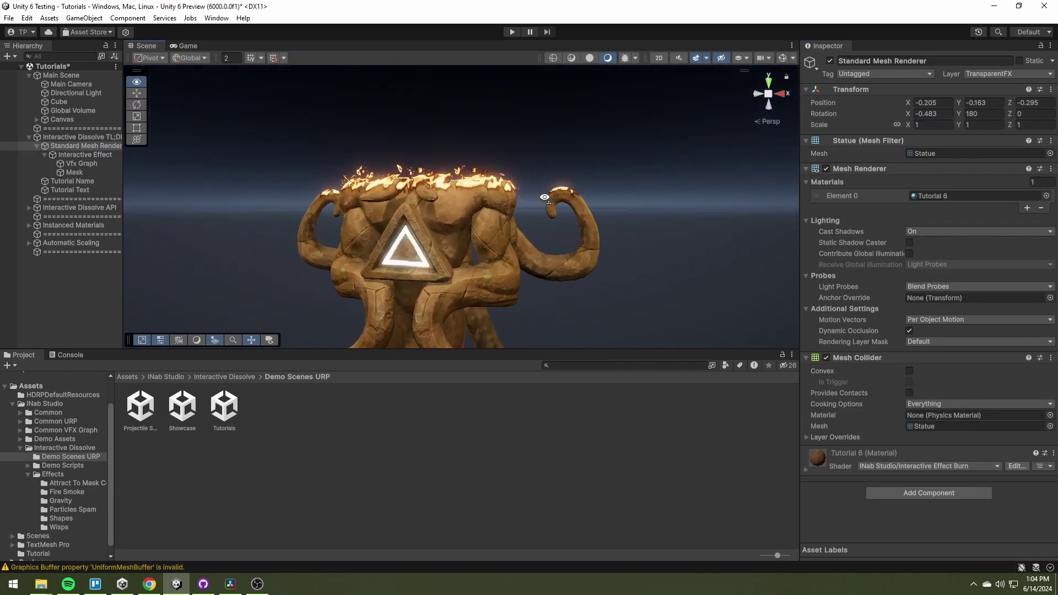
scroll(400, 175, down, 3)
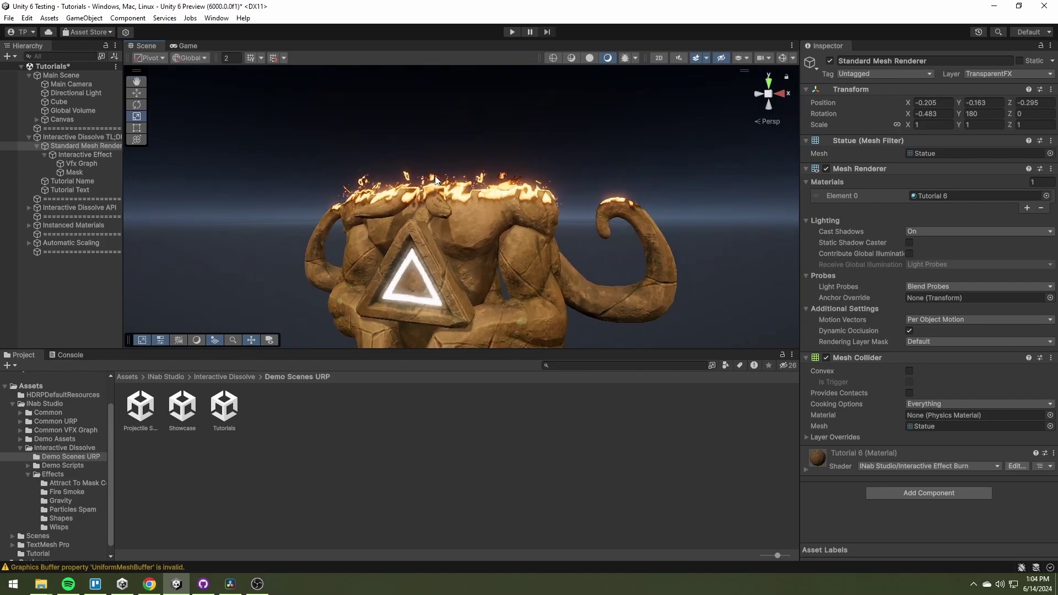
Set the Scale Multiplier of the enlarged statue's Vfx Graph to 6
click(94, 164)
scroll(908, 251, down, 8)
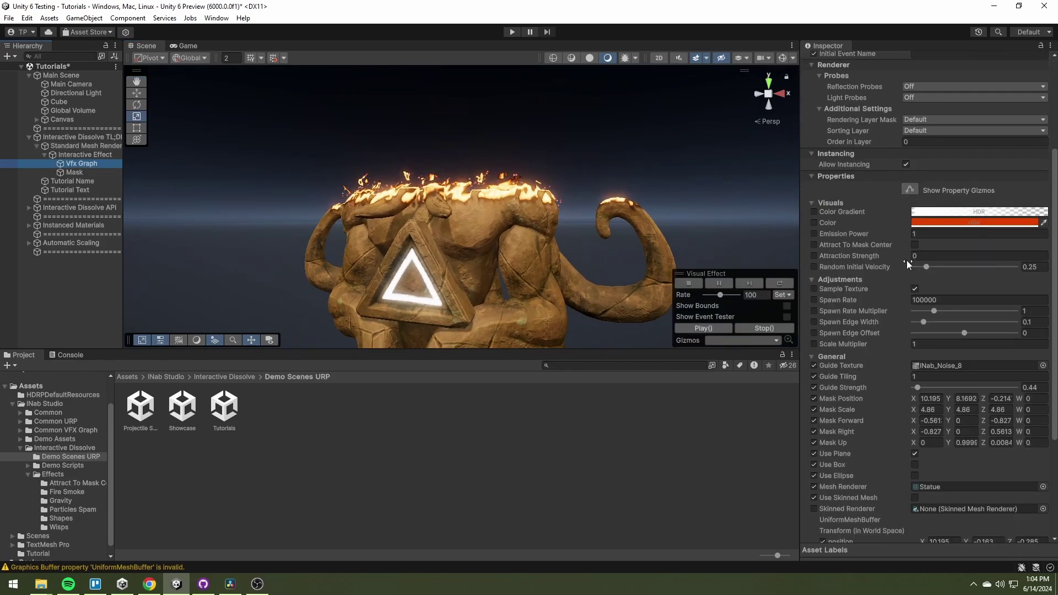
mouse_move(898, 344)
mouse_down()
mouse_move(977, 343)
mouse_move(905, 344)
mouse_up()
click(949, 344)
text(6)
right_drag(468, 234, 467, 272)
key(s)
alt+drag(466, 272, 414, 174)
Rescale the Standard Mesh Renderer statue uniformly in the scene to test how the fire effect follows its size
click(412, 170)
scroll(412, 171, down, 5)
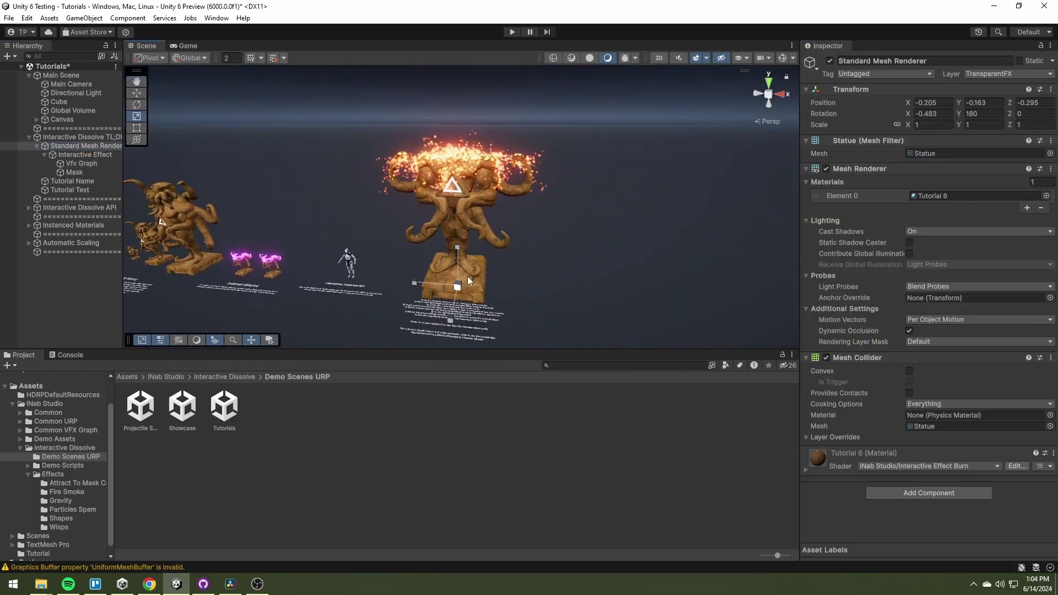
drag(465, 280, 432, 295)
right_drag(482, 263, 483, 297)
key(w)
drag(461, 286, 438, 290)
right_drag(469, 286, 492, 251)
key(w)
key(s)
Check the Properties Scale Rate and transform scale of the middle statue, Statue (2), as the reference
scroll(493, 251, down, 2)
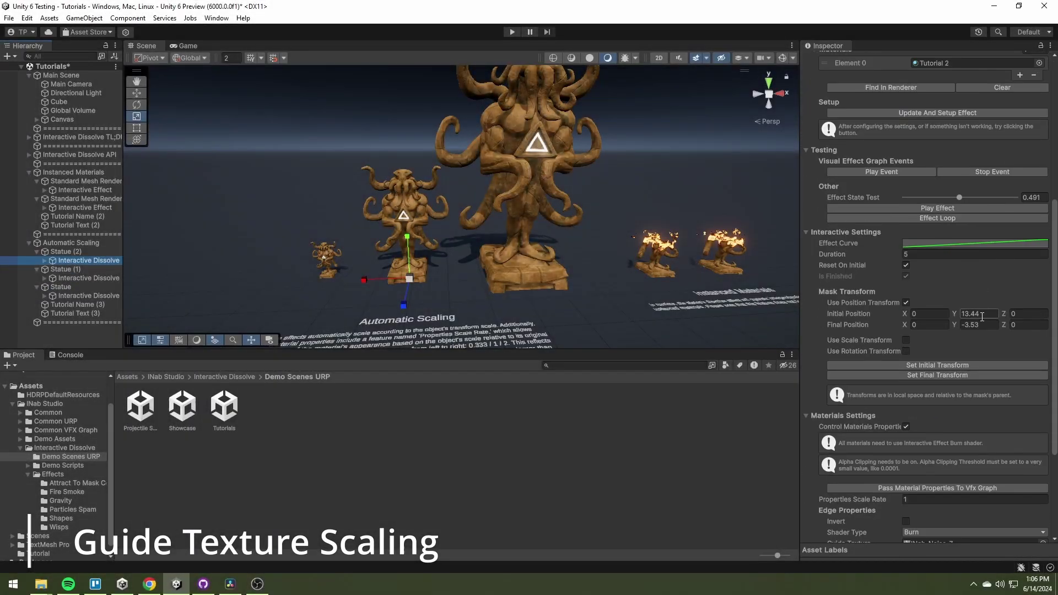
scroll(982, 317, down, 5)
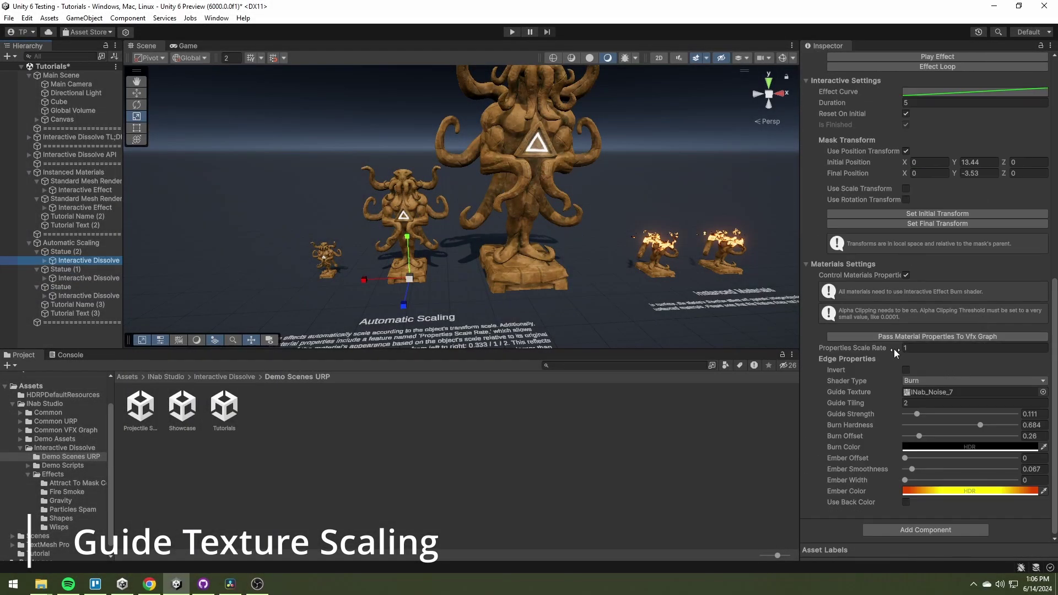
mouse_move(888, 349)
mouse_down()
mouse_move(907, 347)
mouse_move(882, 349)
mouse_up()
scroll(950, 333, up, 10)
click(58, 253)
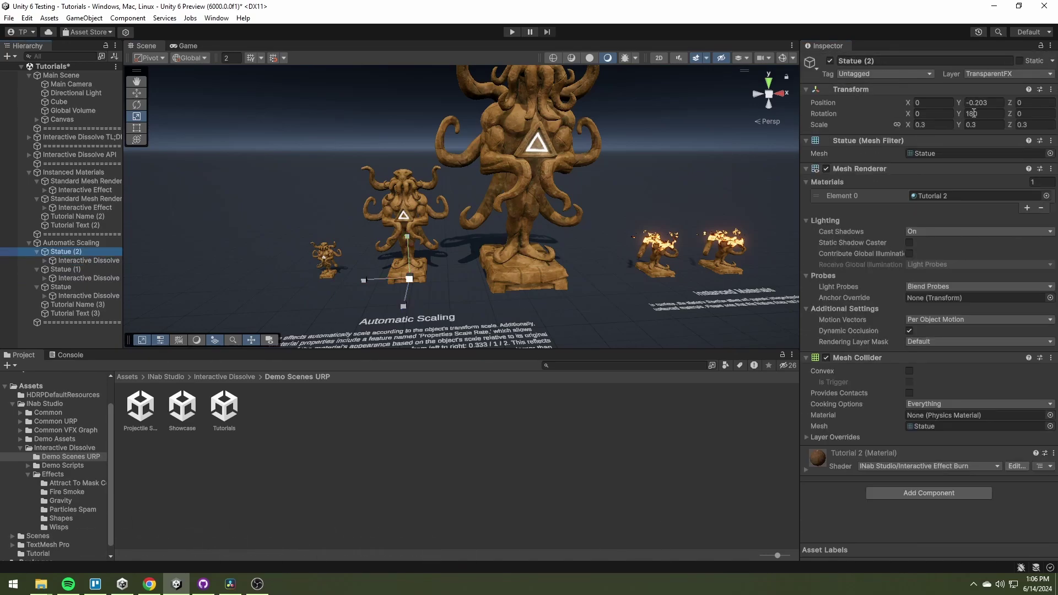
Set the Properties Scale Rate of the smallest statue's Interactive Dissolve to 0.3333333
key(w)
right_drag(593, 204, 432, 245)
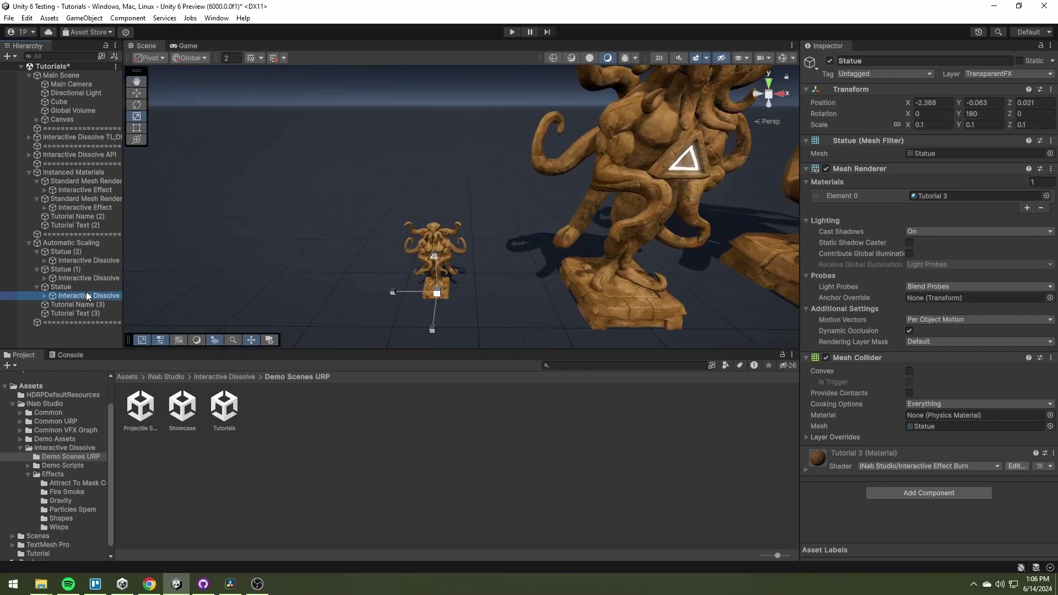
scroll(884, 225, down, 10)
click(948, 347)
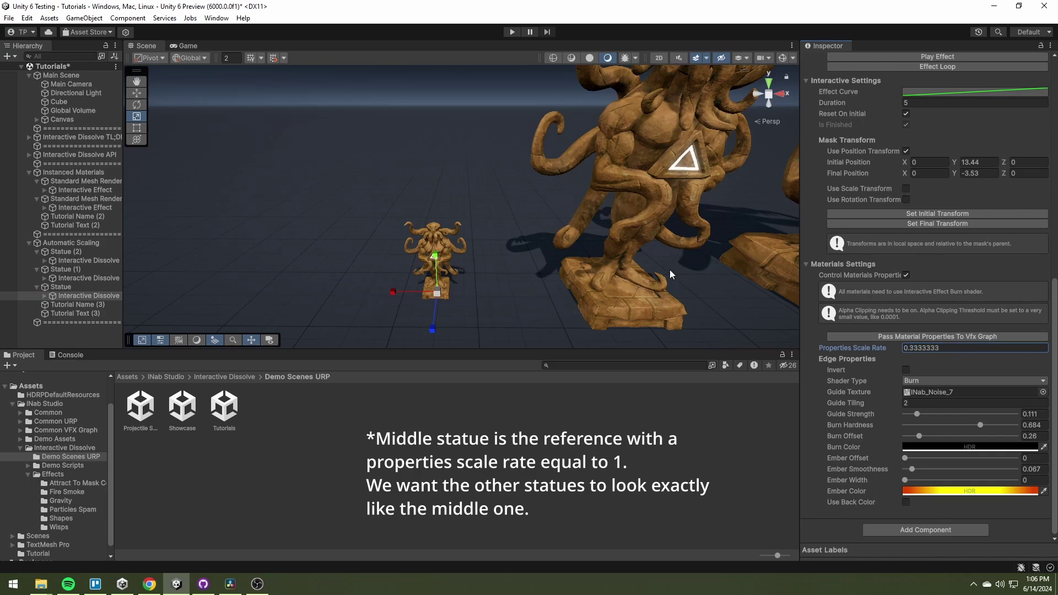
key(s)
right_drag(653, 269, 565, 201)
Set the Properties Scale Rate to 2 on the Interactive Dissolve of the largest statue, Statue (1)
click(617, 235)
click(559, 296)
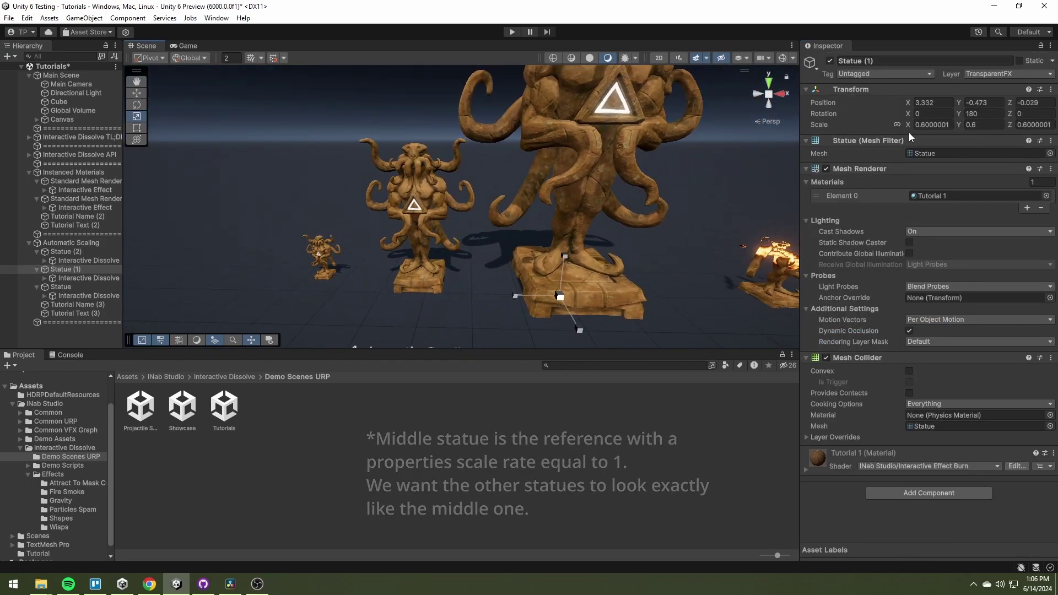
click(81, 278)
scroll(870, 290, down, 10)
click(906, 348)
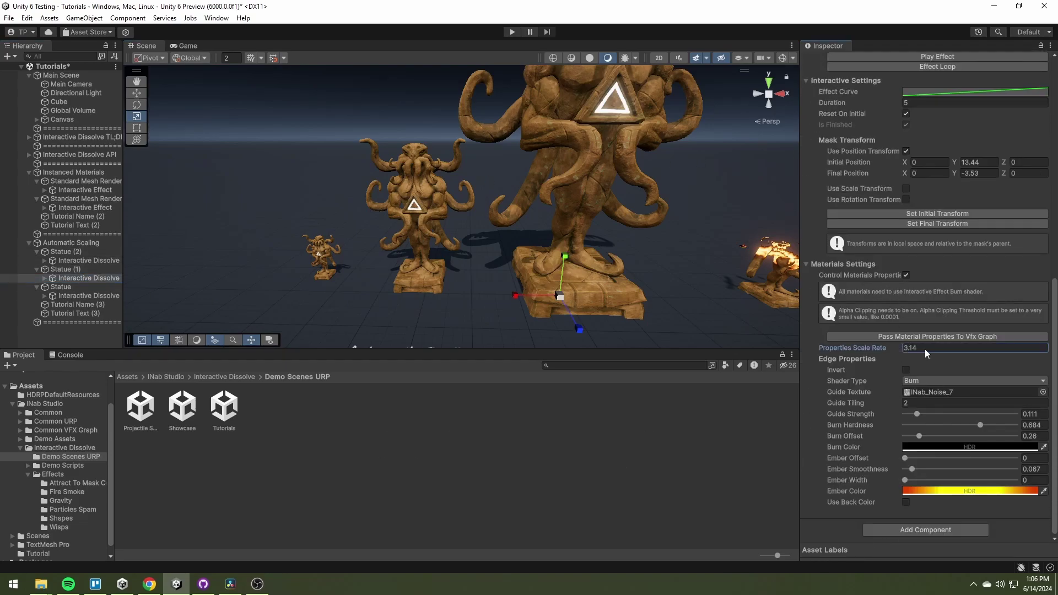
text(2)
key(Return)
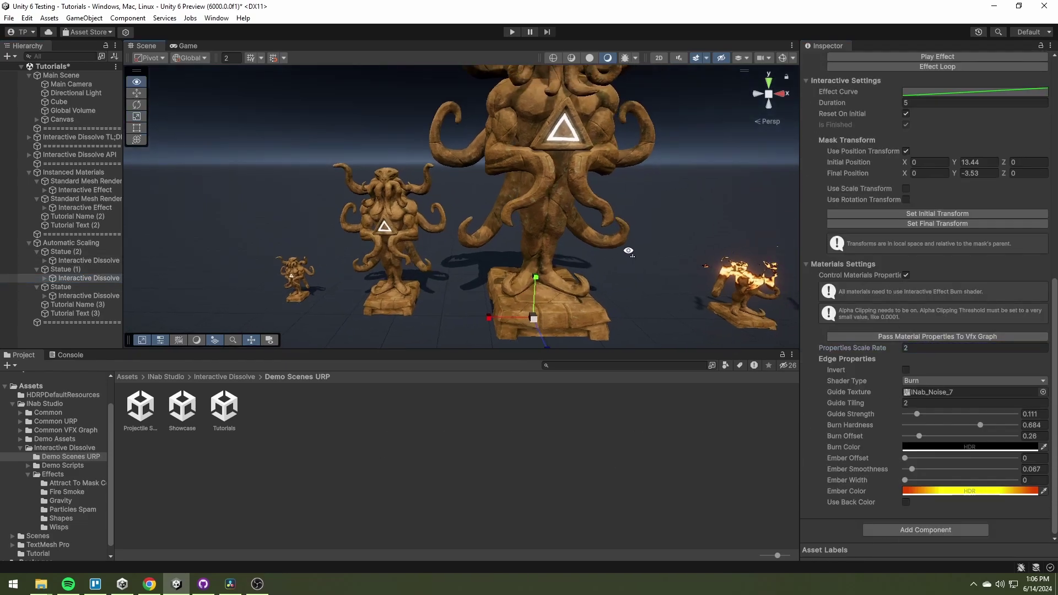
Adjust the Effect State Test of the largest and middle statues so both are partly dissolved for comparison
scroll(861, 223, up, 6)
mouse_move(954, 224)
mouse_down()
mouse_move(928, 227)
mouse_move(948, 226)
mouse_up()
right_drag(386, 234, 383, 249)
click(384, 249)
click(84, 262)
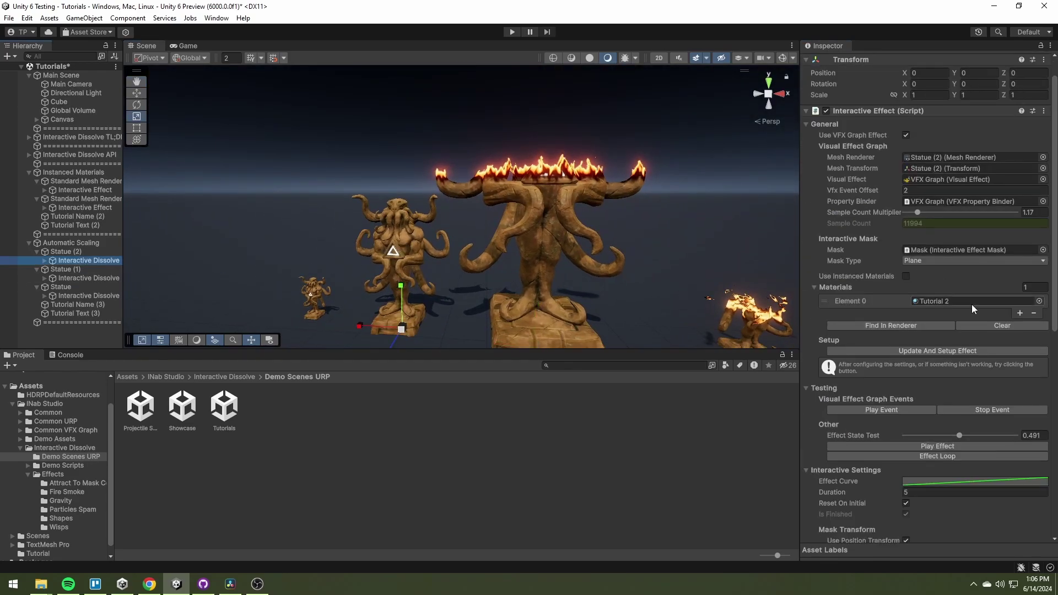
scroll(971, 304, down, 6)
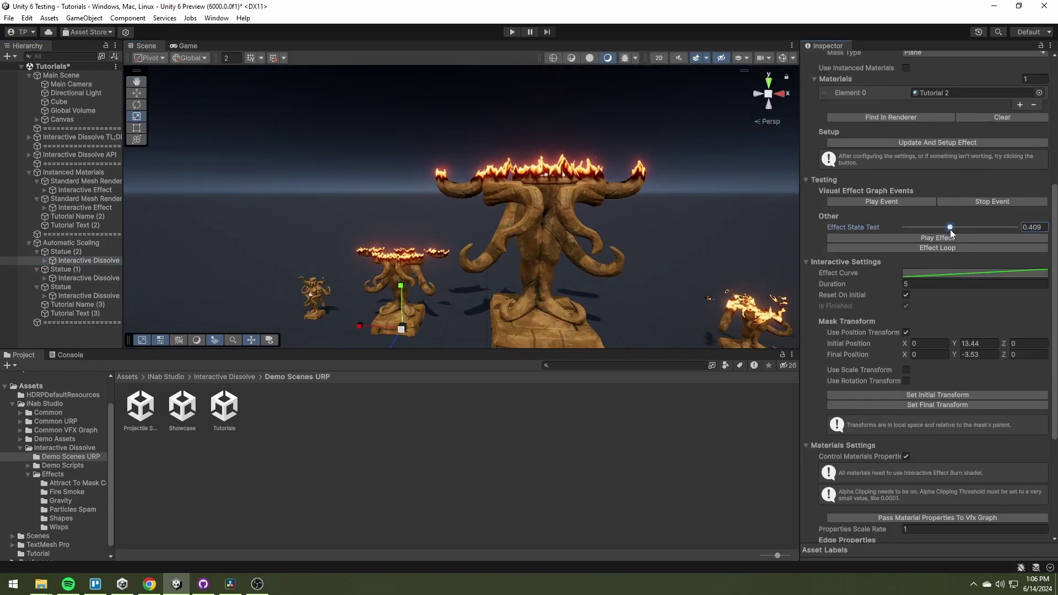
drag(950, 229, 911, 231)
Set the largest statue's Properties Scale Rate to 1 and compare its burn edge with the middle statue's
key(w)
right_drag(480, 243, 533, 239)
key(a)
right_drag(533, 238, 541, 238)
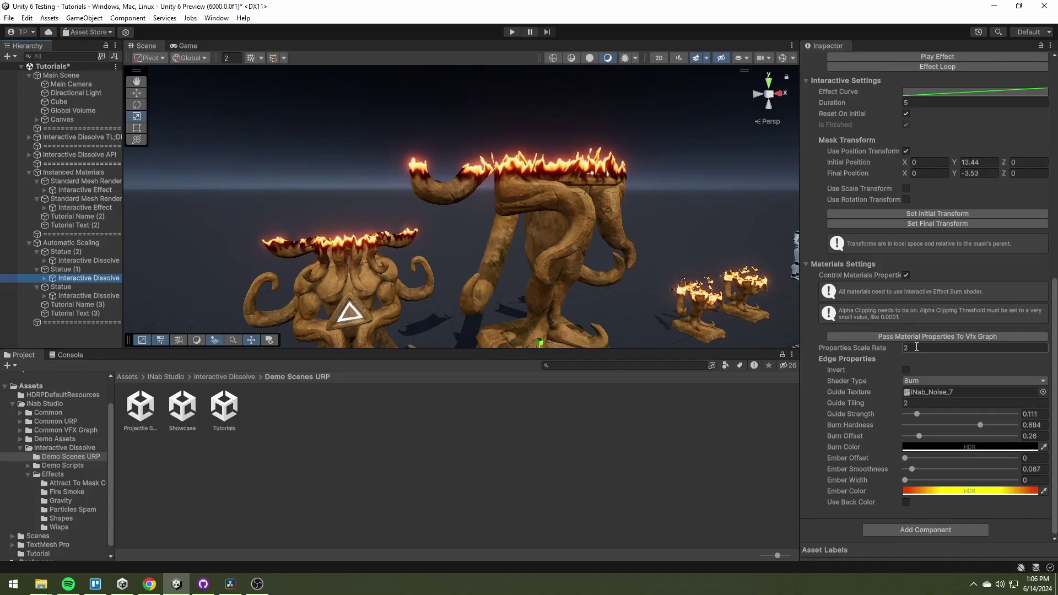
text(1)
right_drag(626, 287, 493, 301)
key(w)
key(s)
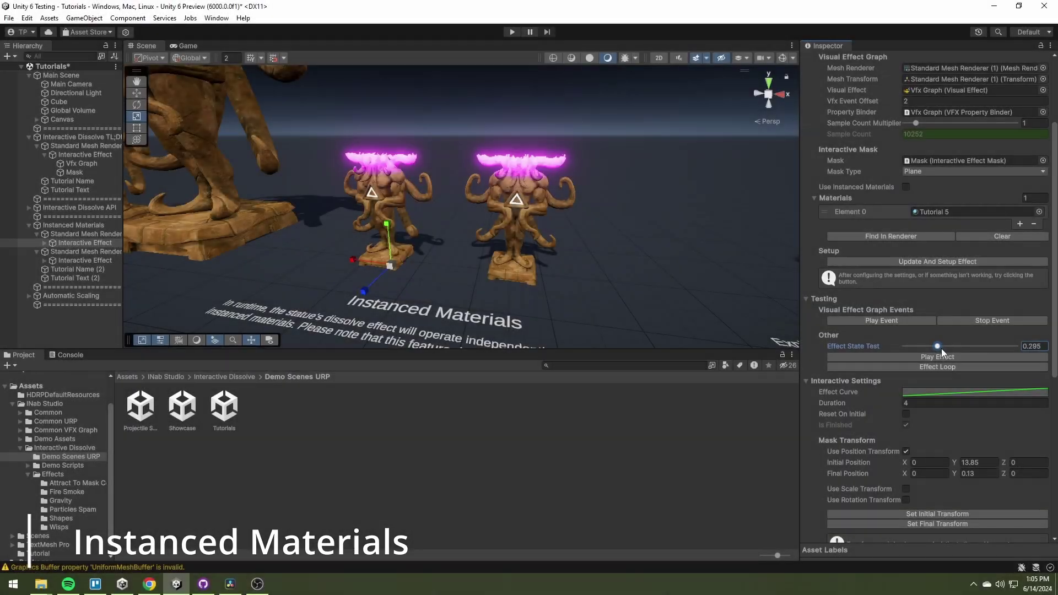
Test the effect state on the Instanced Materials statue and enable Use Instanced Materials on its Interactive Effect
drag(942, 348, 952, 349)
click(905, 187)
scroll(633, 194, up, 3)
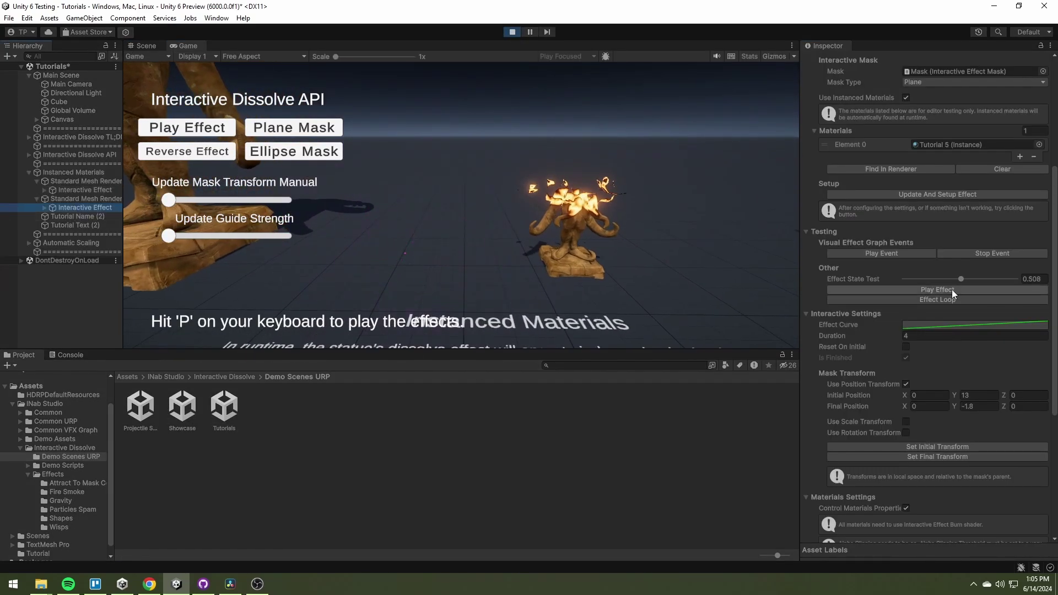
Play the dissolve effect on the Instanced Materials statue that uses instanced materials
click(952, 290)
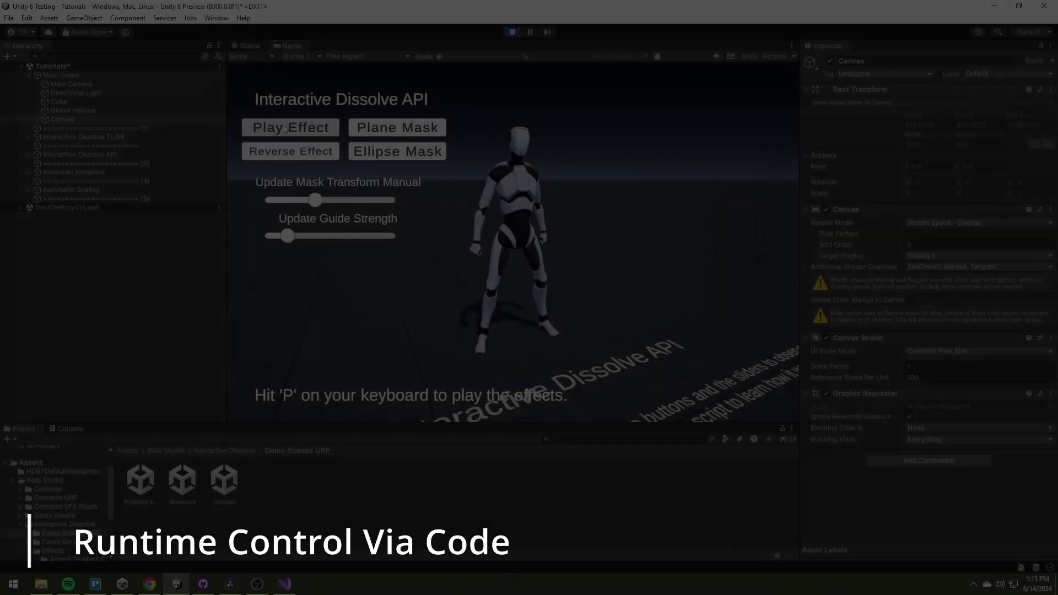
Test the character's runtime dissolve controls by playing and reversing the effect and adjusting its mask transform manually
key(p)
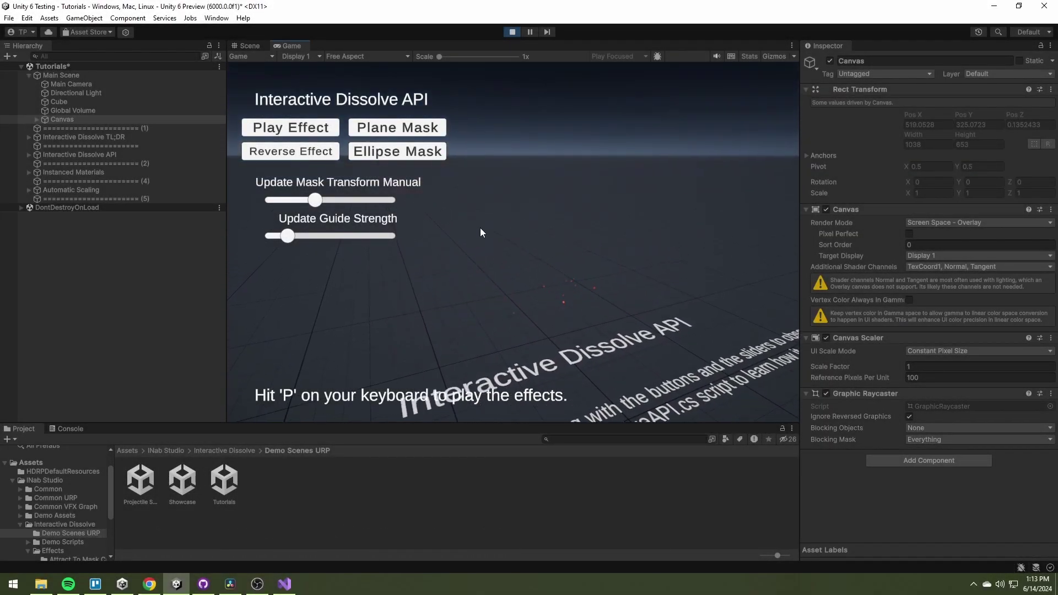
click(305, 156)
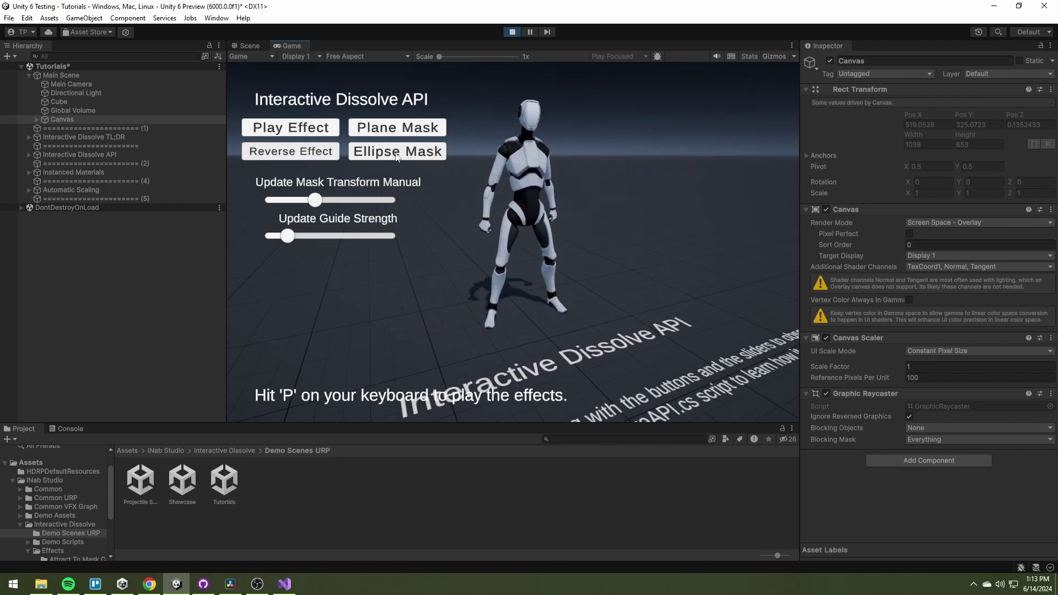
mouse_move(292, 204)
mouse_down()
mouse_move(368, 200)
mouse_move(312, 199)
mouse_up()
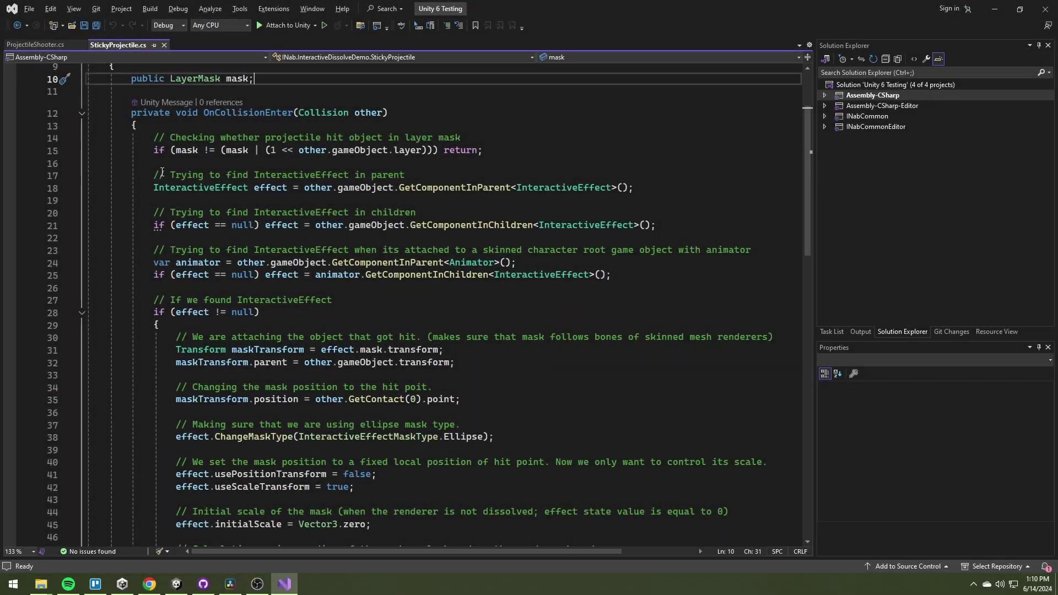
Examine the line in StickyProjectile.cs in Visual Studio that gets the InteractiveEffect from the hit object's parent
drag(152, 188, 667, 187)
double_click(266, 189)
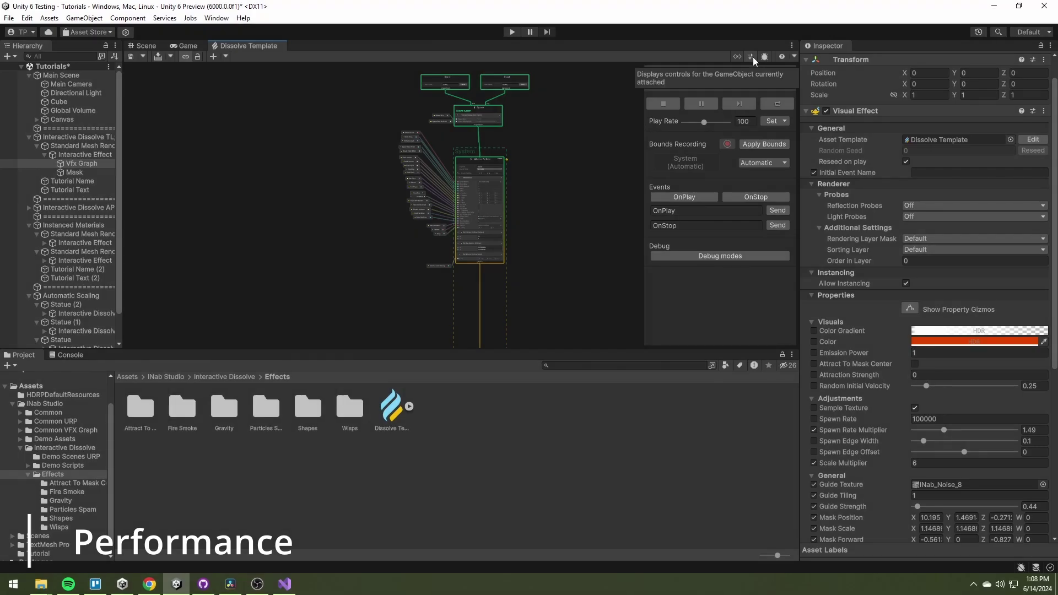
Turn on the Efficiency Plot debug mode in Unity for the statue's attached Dissolve Template graph and reveal its particle system readout
click(700, 256)
click(696, 281)
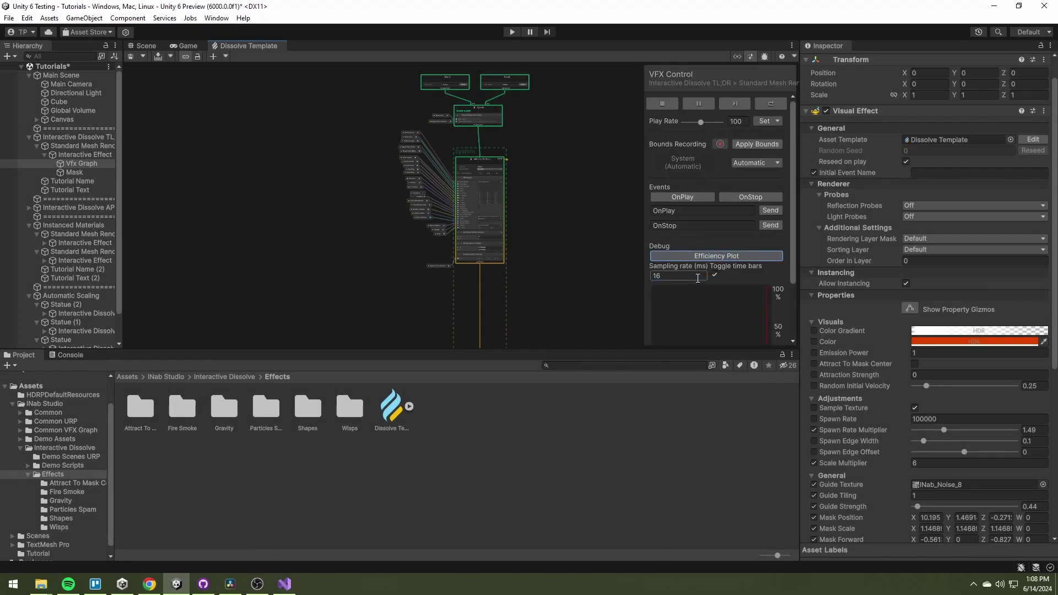
scroll(719, 296, down, 2)
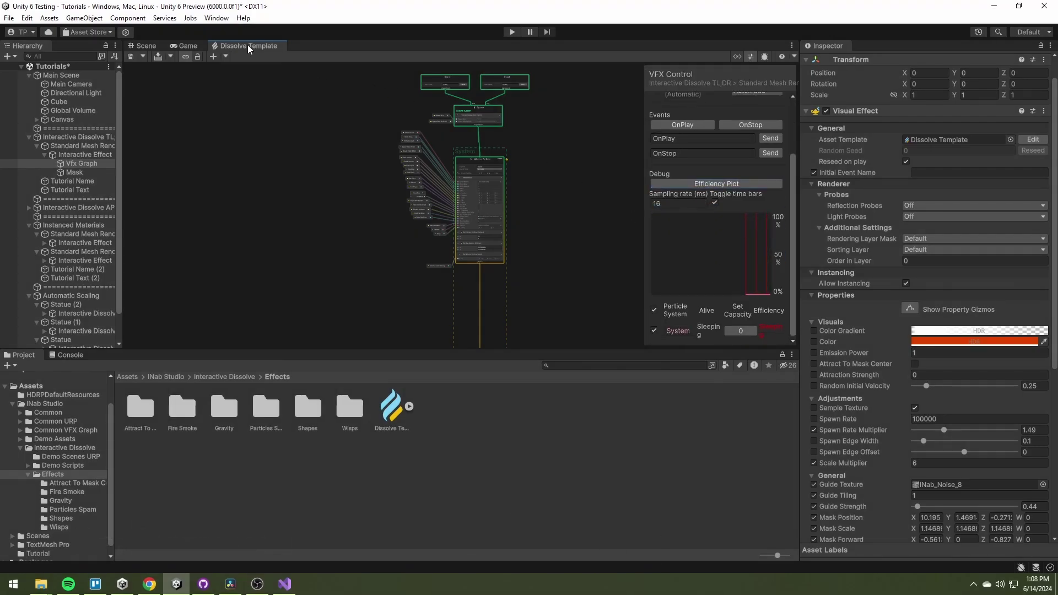
Dock the Dissolve Template graph beside the Scene view, enlarge both views and play the statue's visual effect
drag(248, 48, 655, 210)
drag(550, 351, 550, 451)
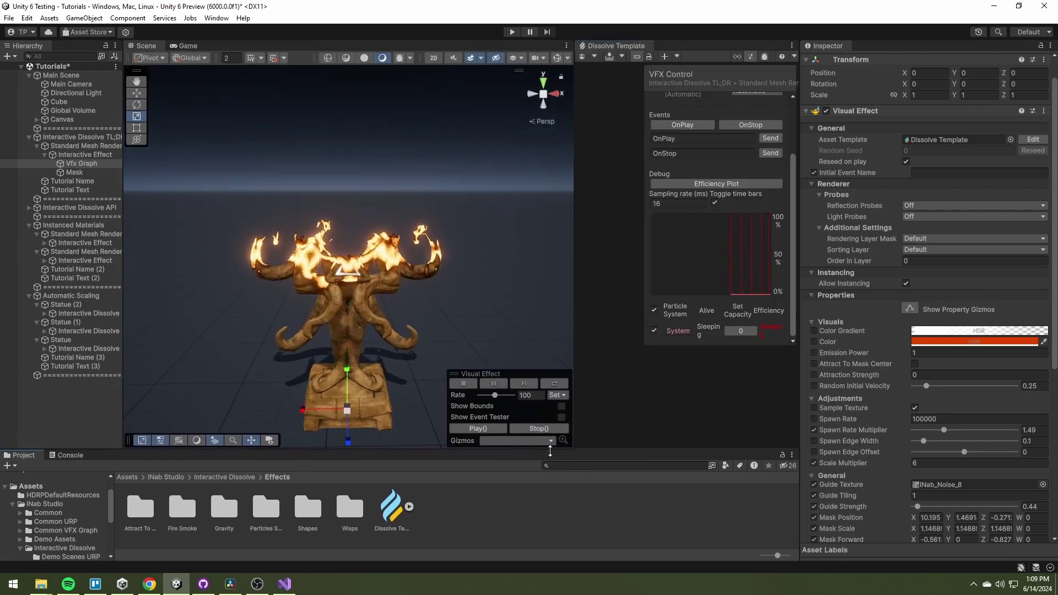
right_drag(500, 433, 486, 447)
click(478, 427)
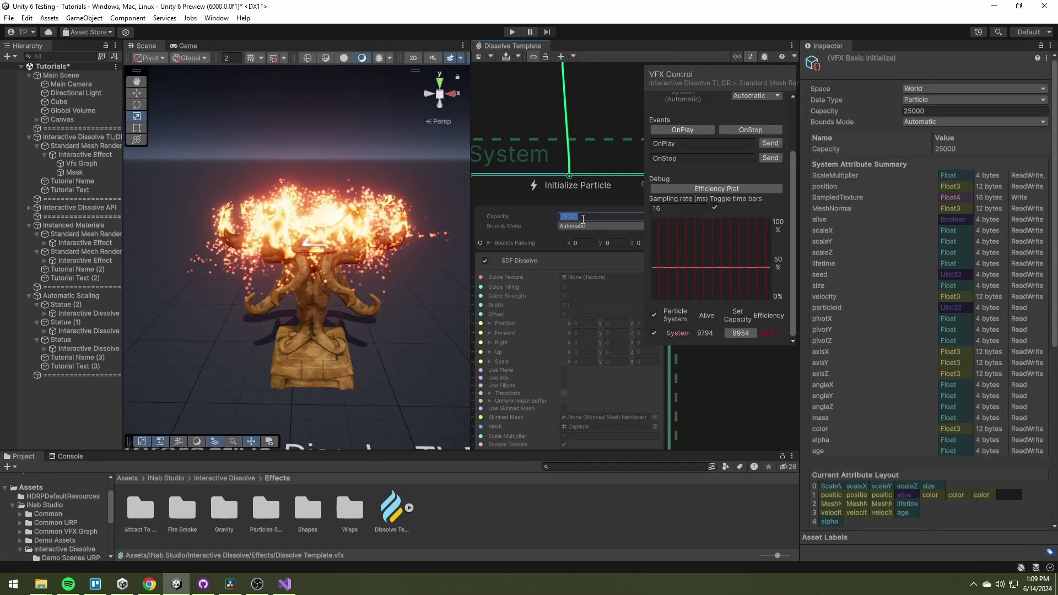
Set the statue's Vfx Graph Spawn Rate Multiplier to 5 and its Spawn Rate to 200000
click(298, 212)
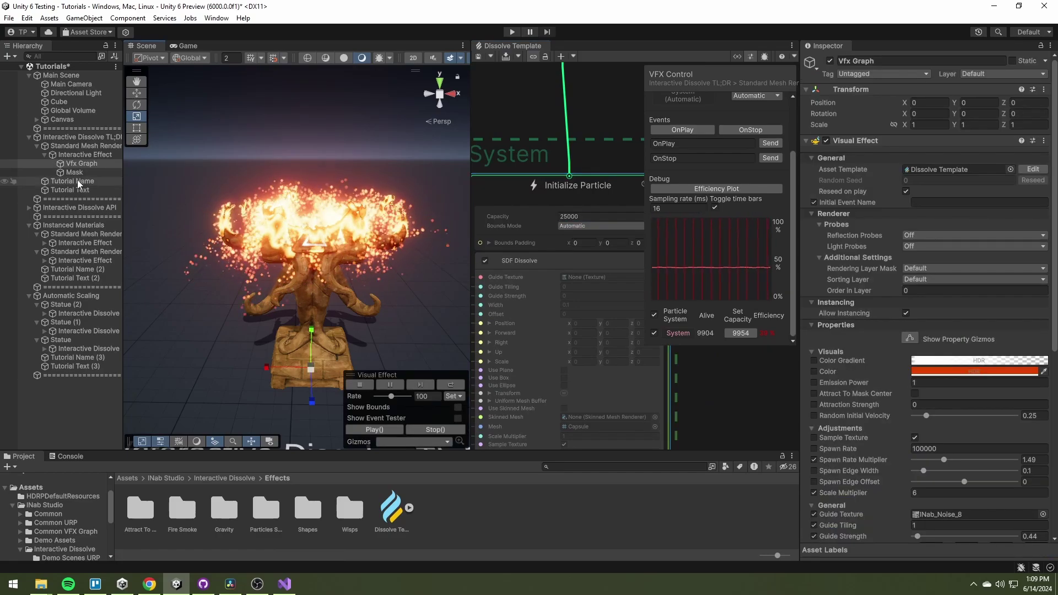
scroll(887, 285, down, 3)
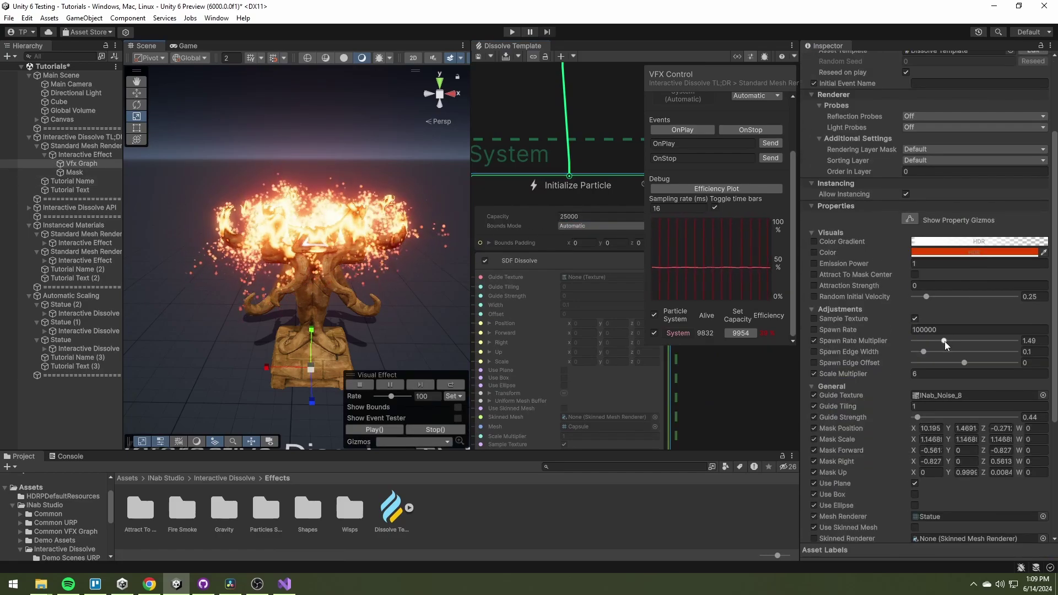
drag(944, 342, 1050, 346)
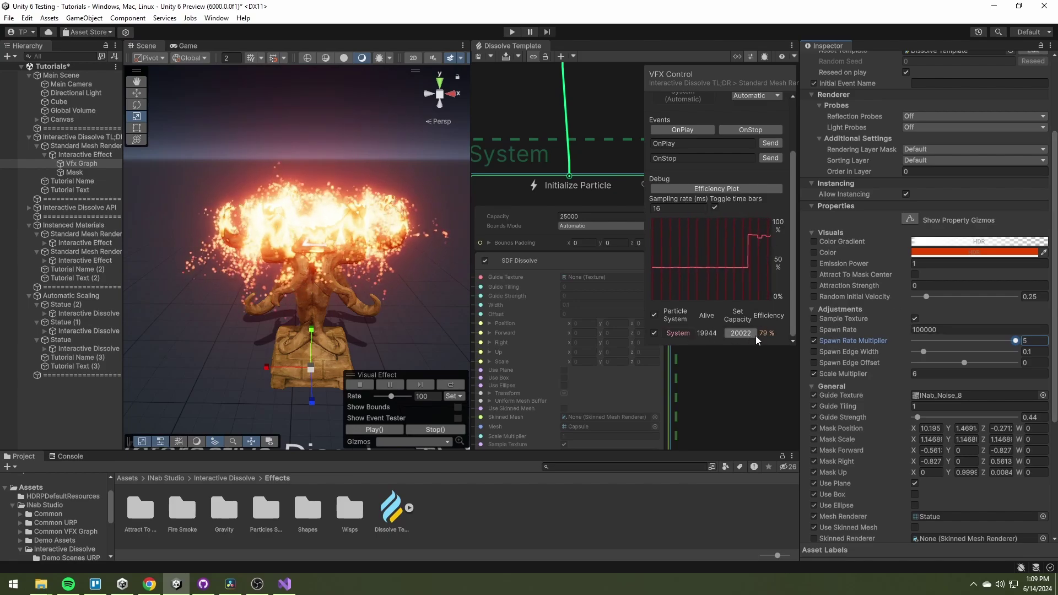
click(948, 330)
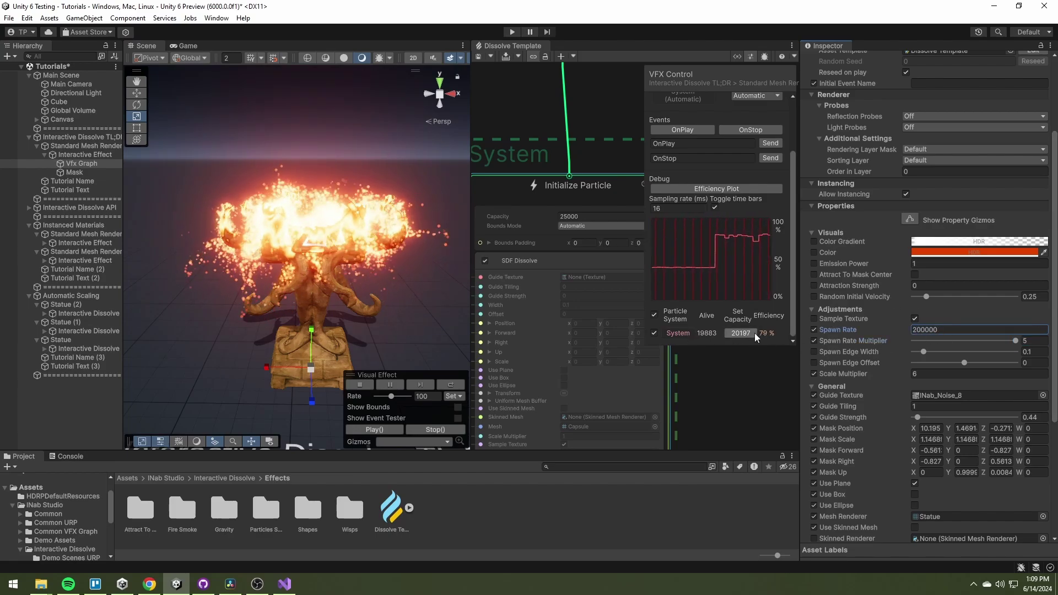
Set the Initialize Particle capacity to 35000 in the Dissolve Template graph and replay the statue's visual effect
click(589, 216)
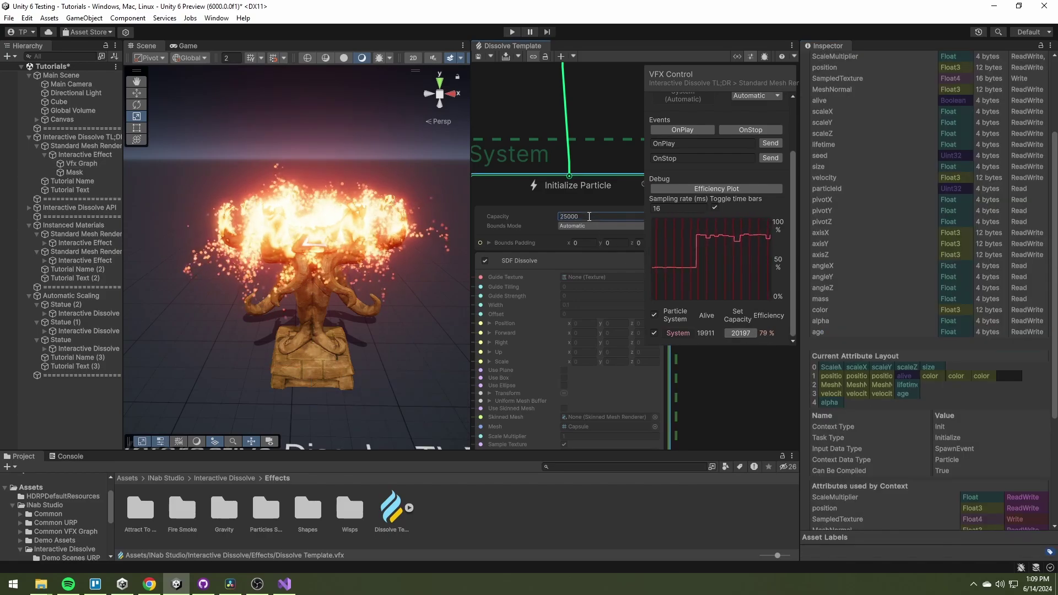
key(Return)
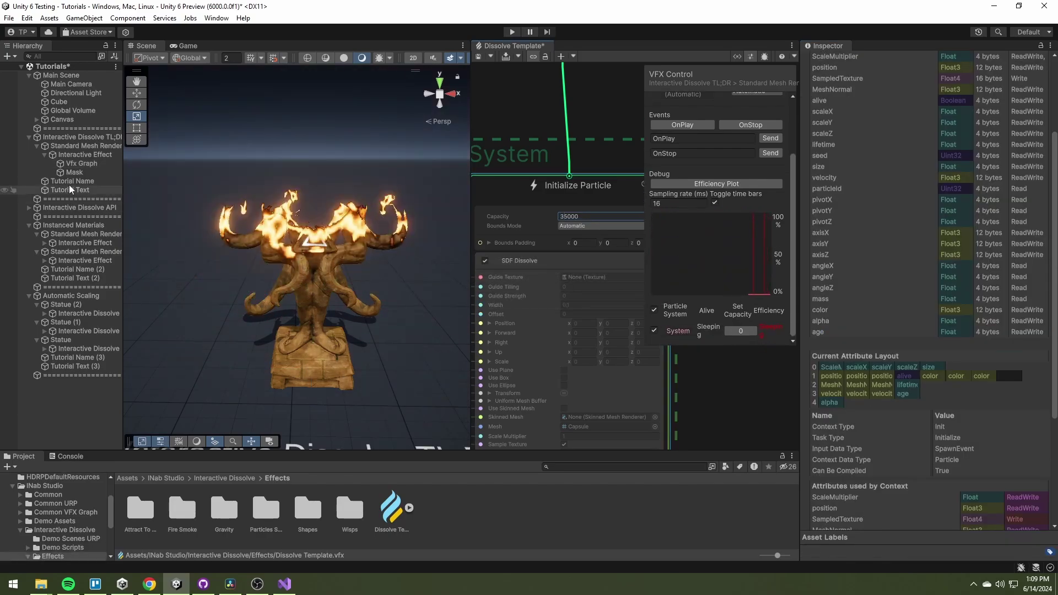
click(80, 164)
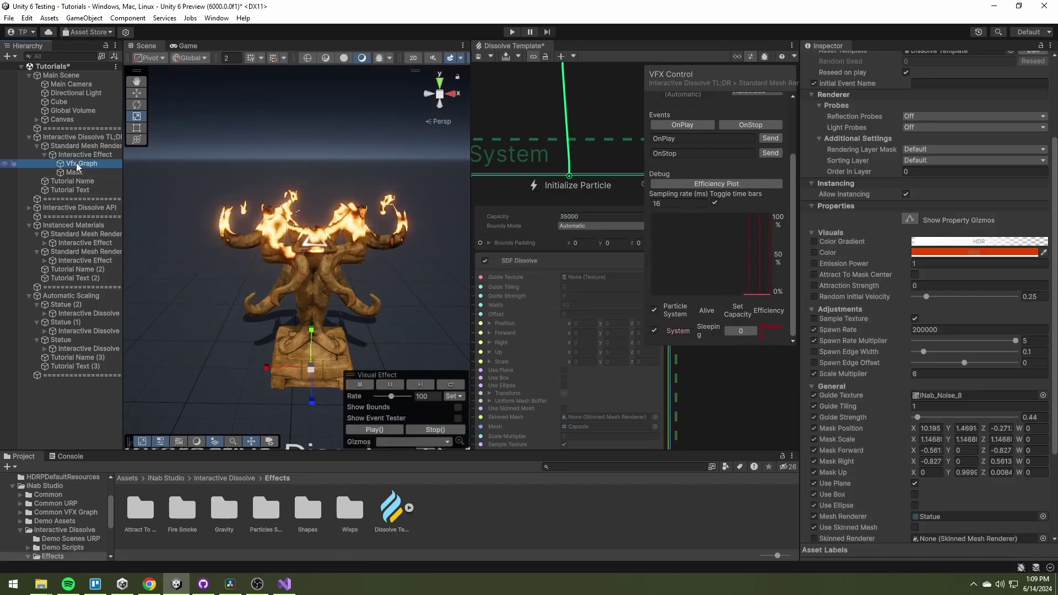
click(377, 432)
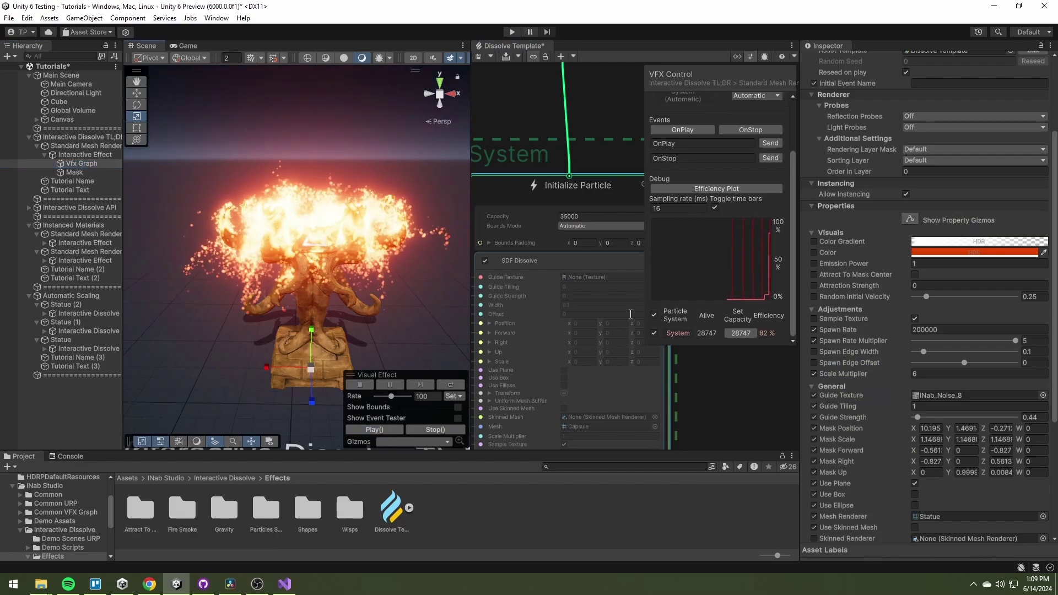